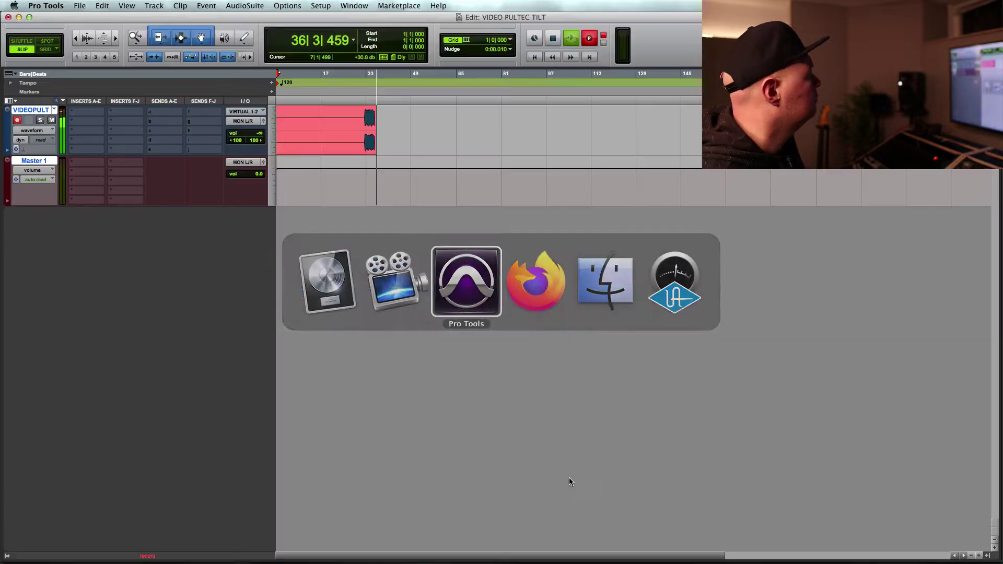
Switch to Logic Pro X and play the song with the LV track soloed and its Pultec EQ in view.
key(super+Tab)
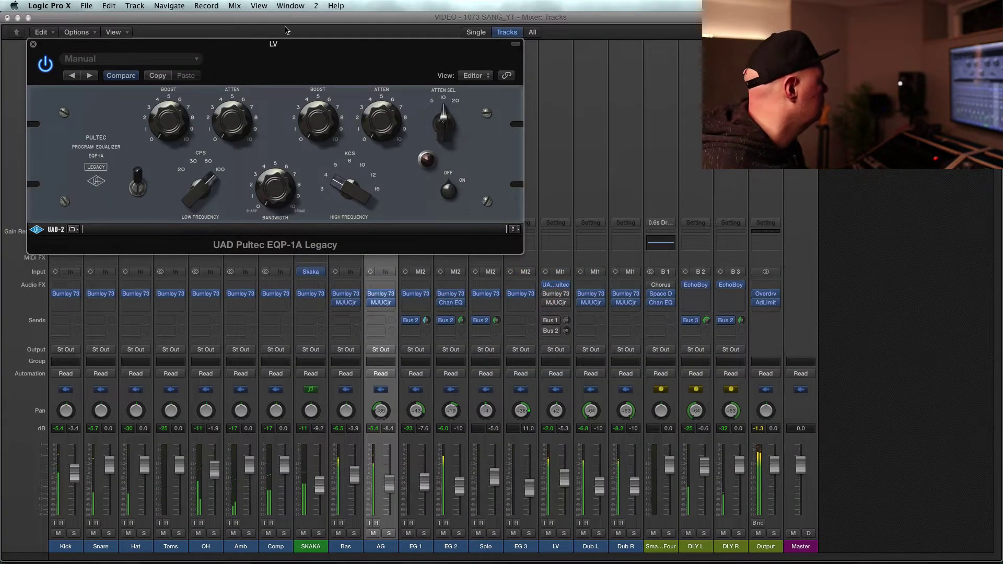
drag(296, 45, 489, 135)
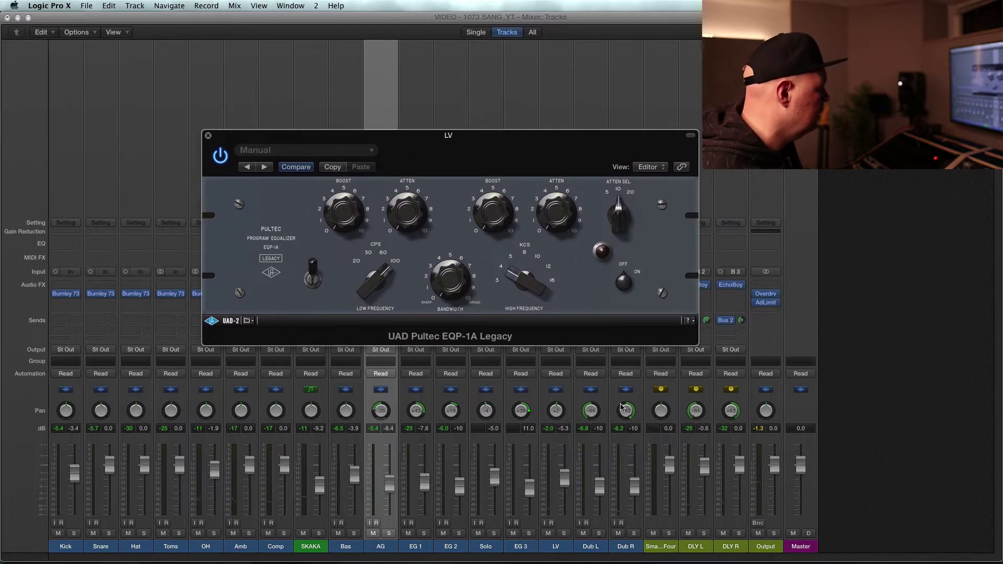
click(565, 534)
click(560, 547)
key(space)
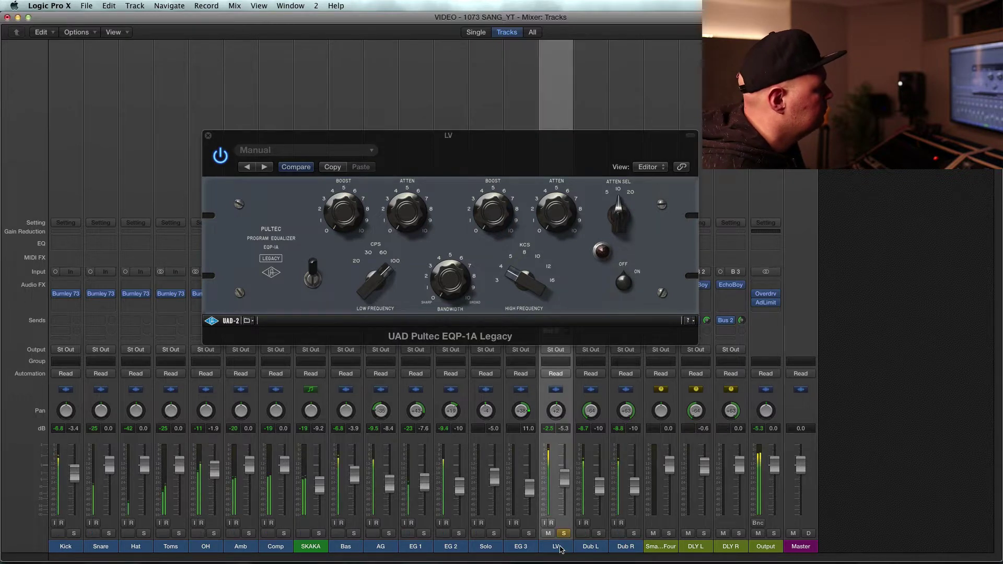
Turn the Pultec EQ's high-frequency selector on the LV track to 10 KCS.
drag(488, 138, 491, 139)
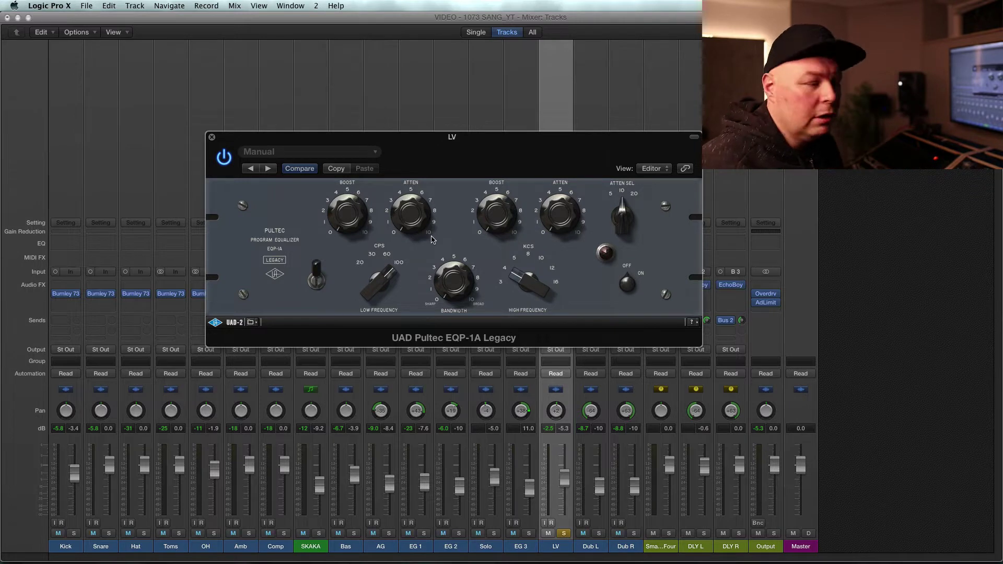
drag(543, 289, 543, 259)
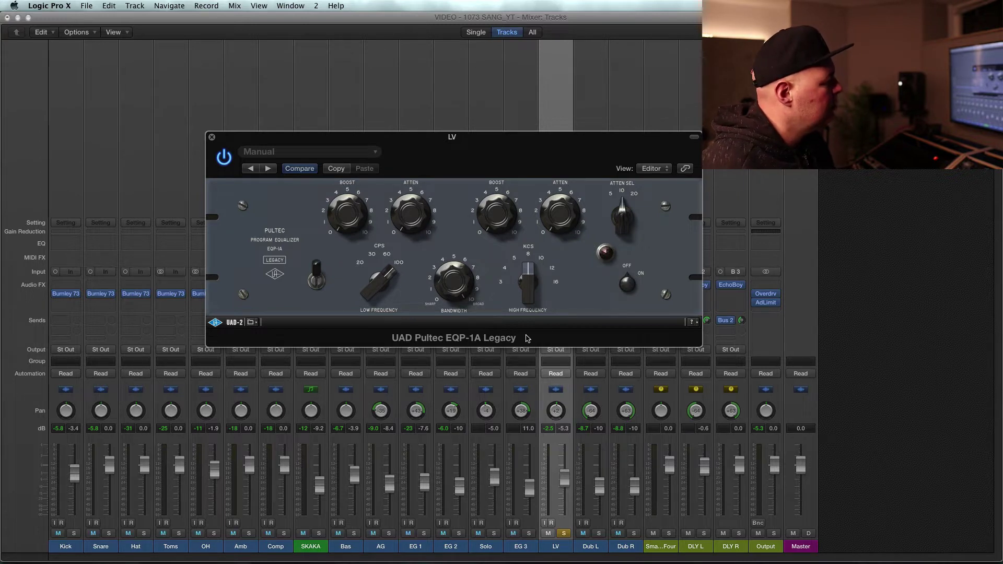
drag(530, 291, 510, 178)
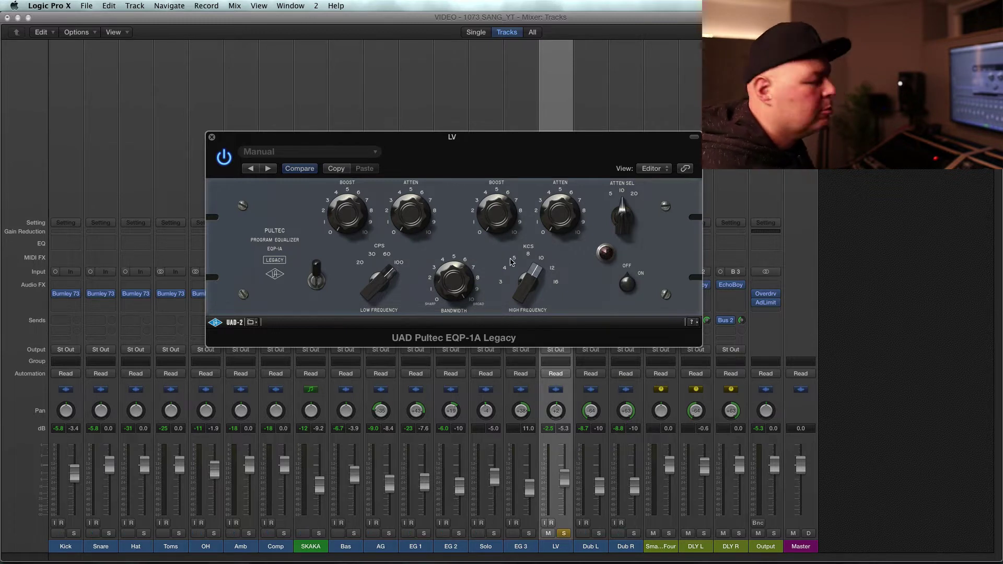
Mute the Dub L and Dub R tracks and enable the Bus 2 send on the LV channel.
click(589, 547)
click(618, 534)
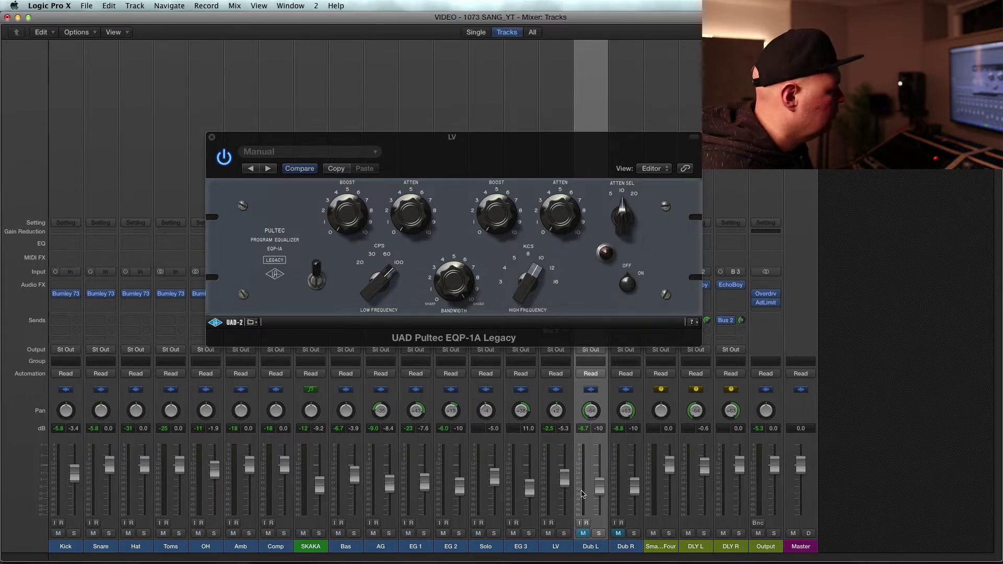
drag(408, 137, 358, 76)
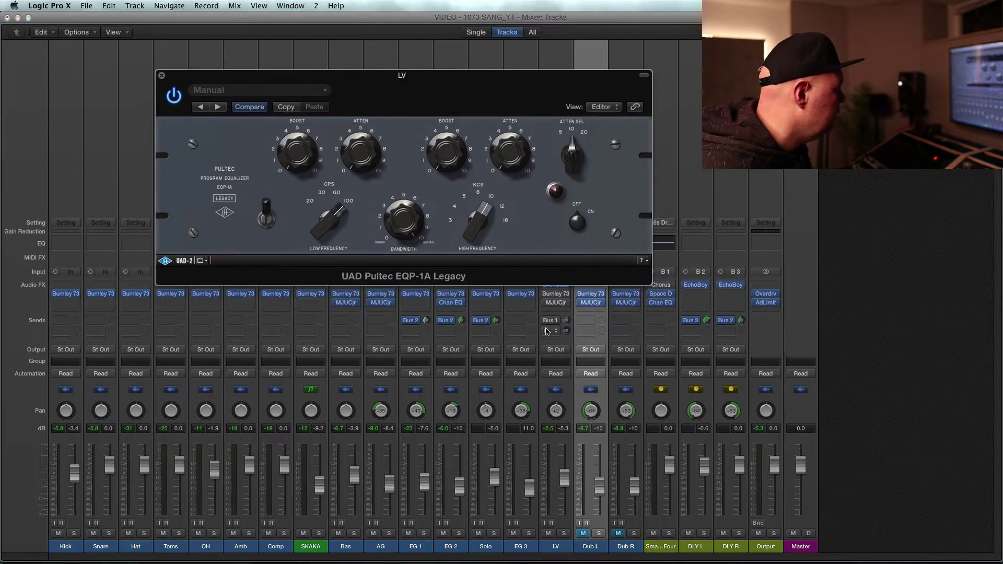
click(566, 331)
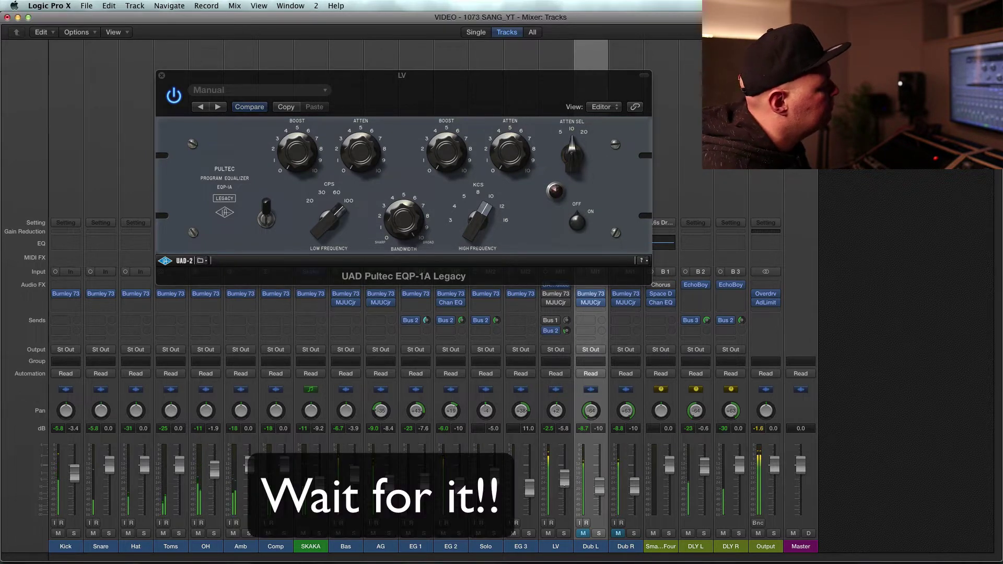
Bring the Pultec EQ window over the mixer and switch the EQ on for the LV track.
drag(372, 85, 483, 204)
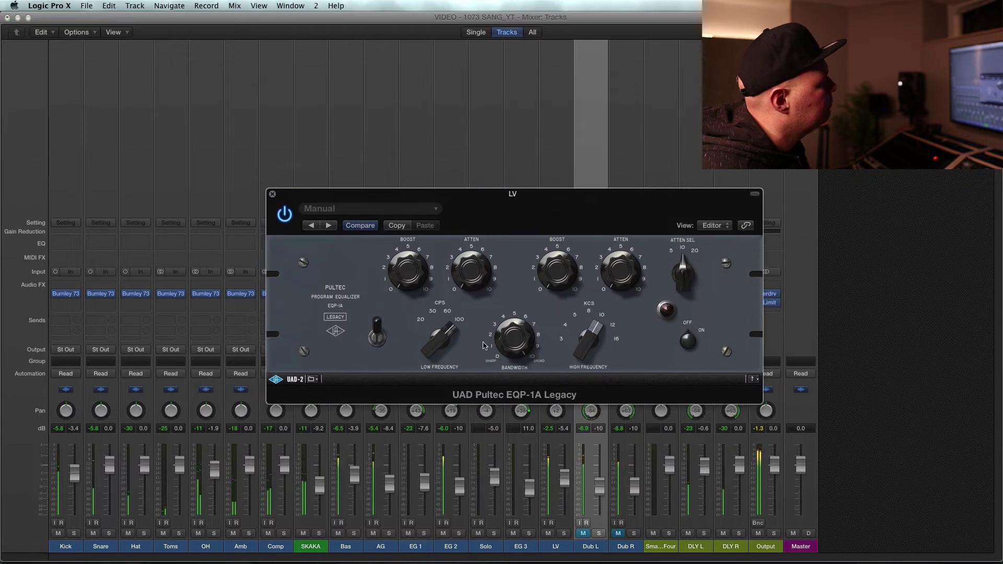
drag(464, 281, 473, 274)
drag(471, 199, 421, 147)
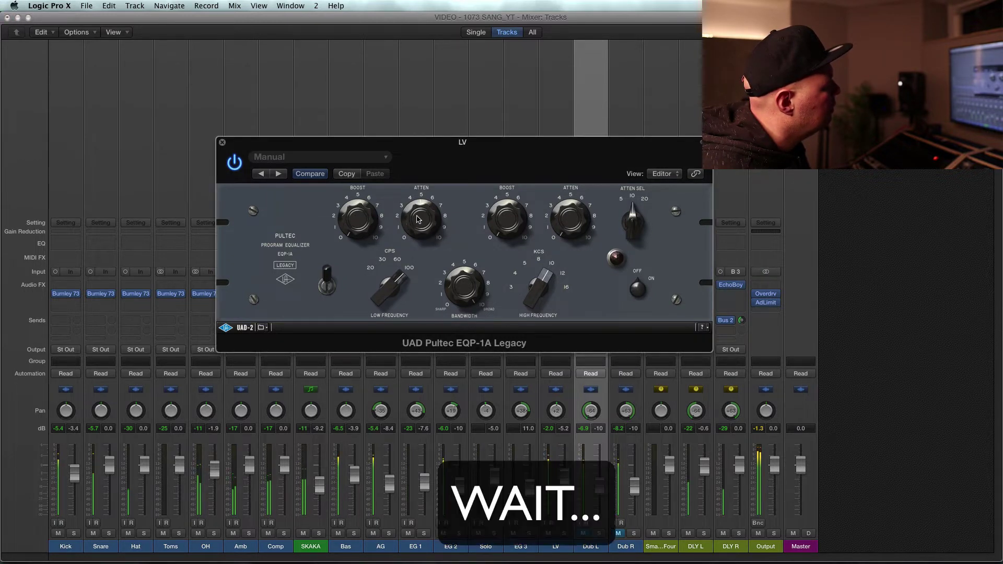
drag(418, 226, 417, 216)
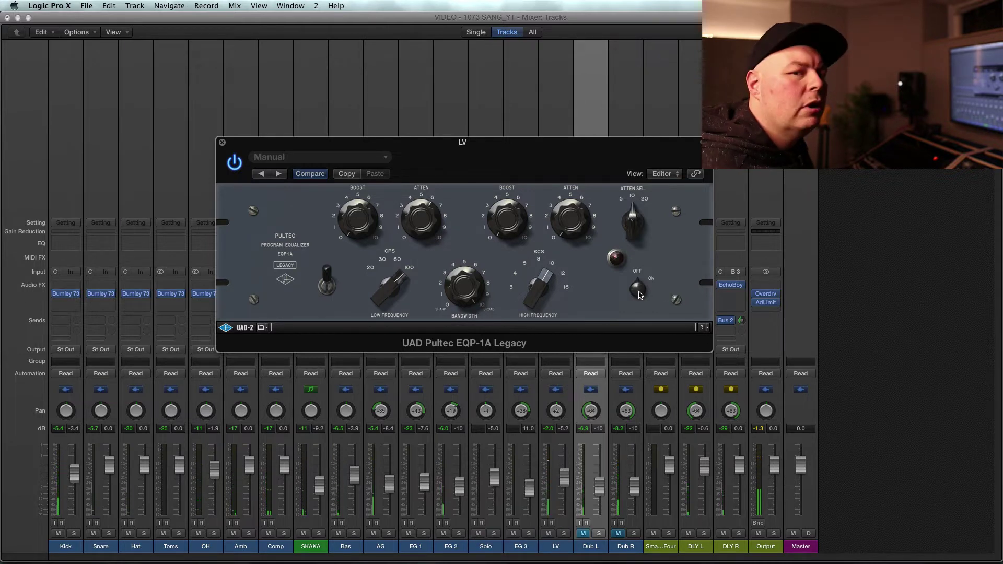
click(638, 290)
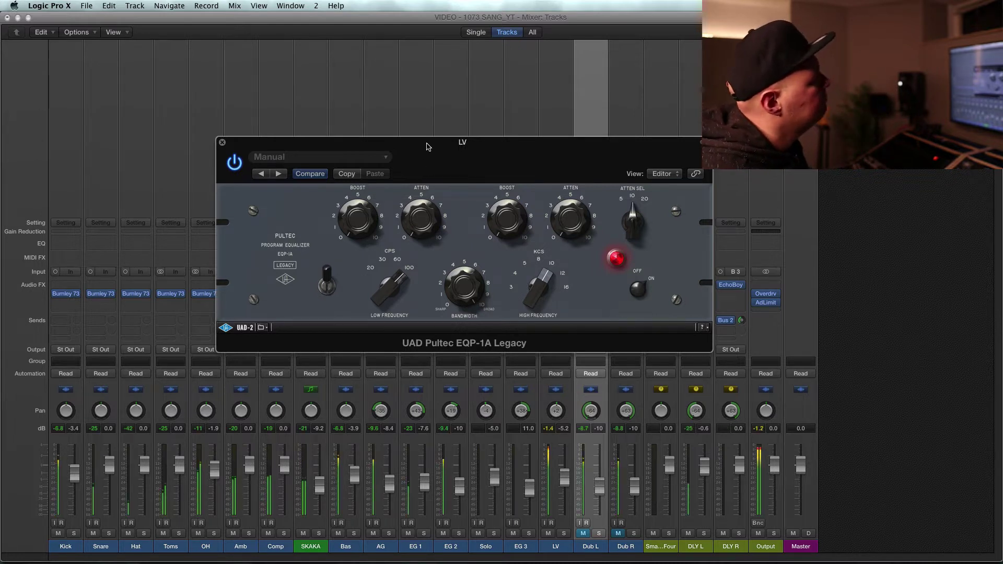
Raise the Pultec's low-frequency attenuation on the LV track and compare playback with the EQ off and on.
drag(424, 173, 451, 211)
drag(462, 267, 453, 238)
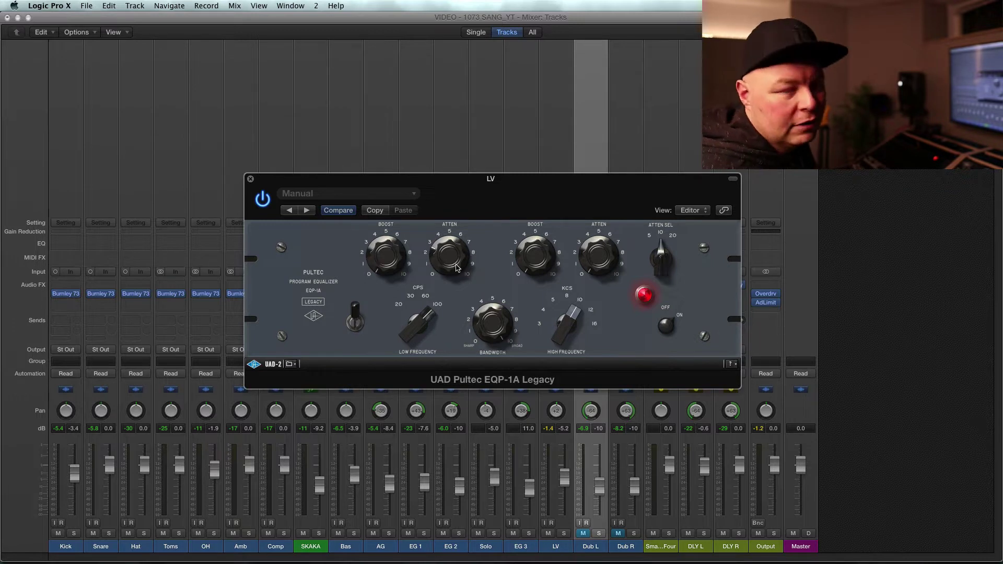
key(space)
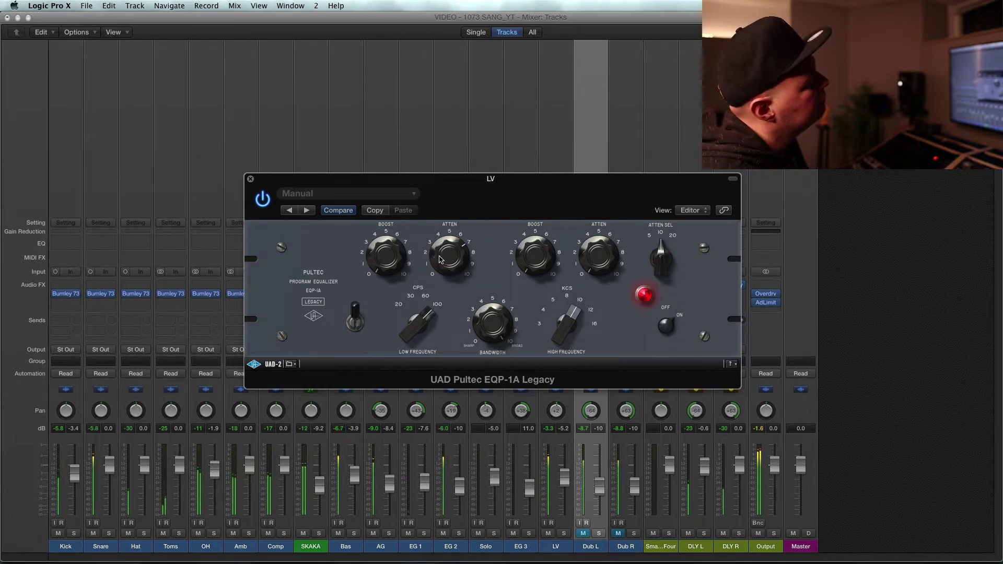
drag(454, 180, 449, 145)
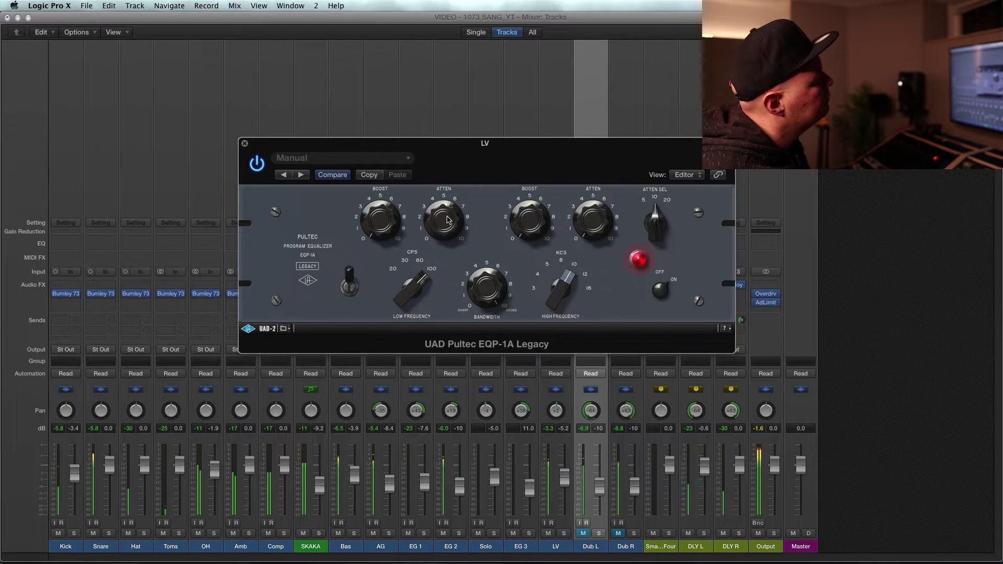
drag(444, 240, 445, 245)
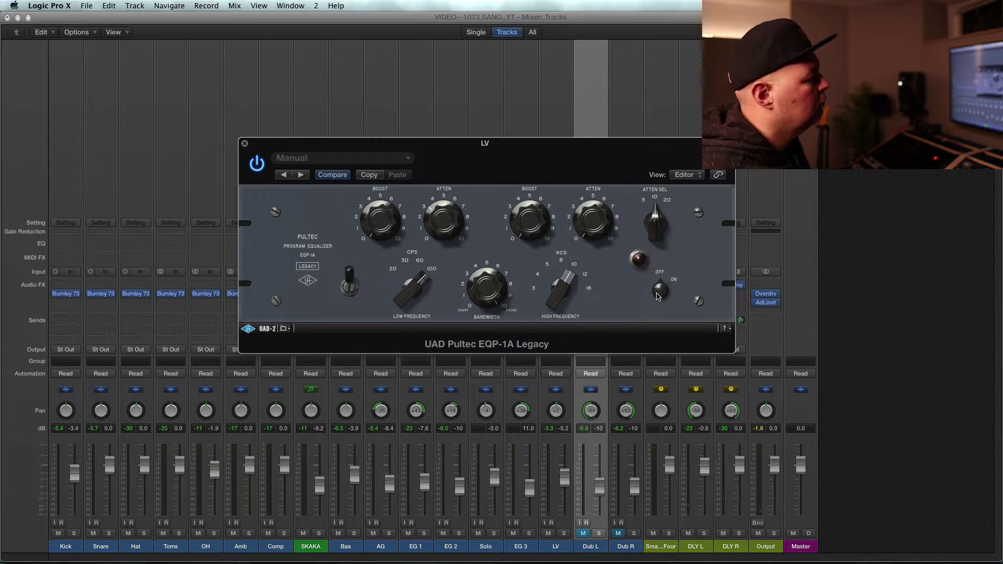
key(space)
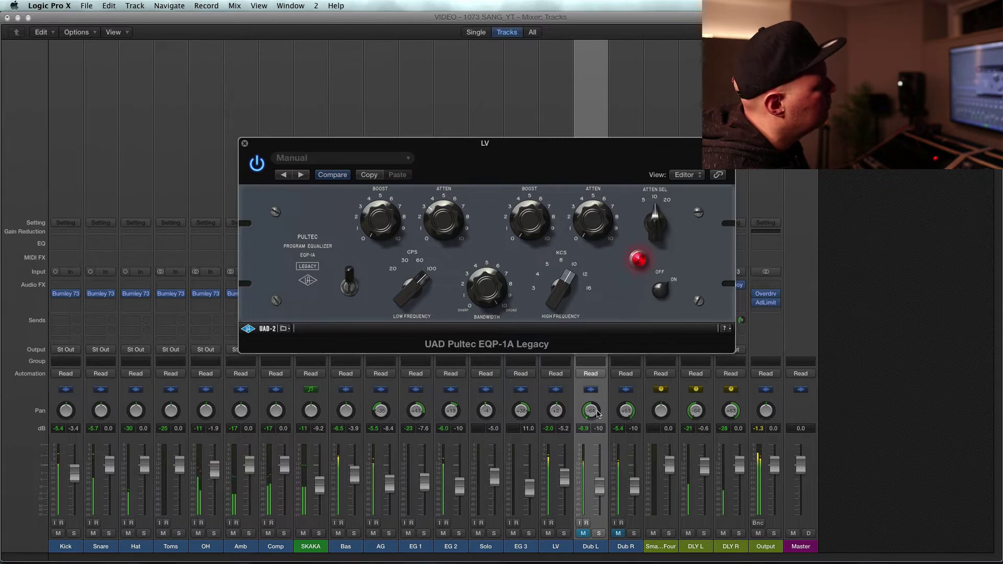
Enable the MJUCjr compressor on the LV channel and place its window clear of the Pultec.
drag(449, 142, 321, 59)
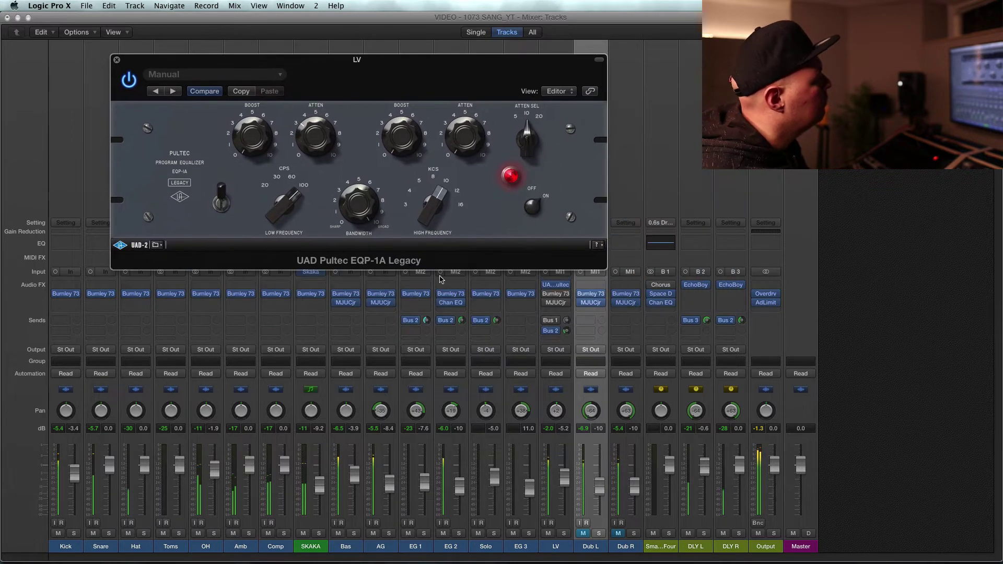
click(558, 304)
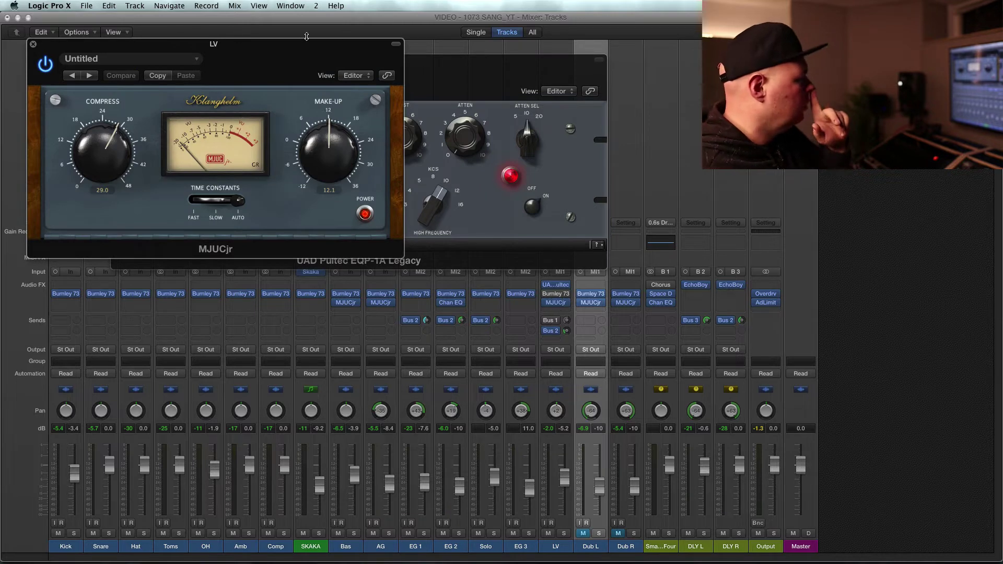
drag(307, 42, 682, 280)
click(320, 146)
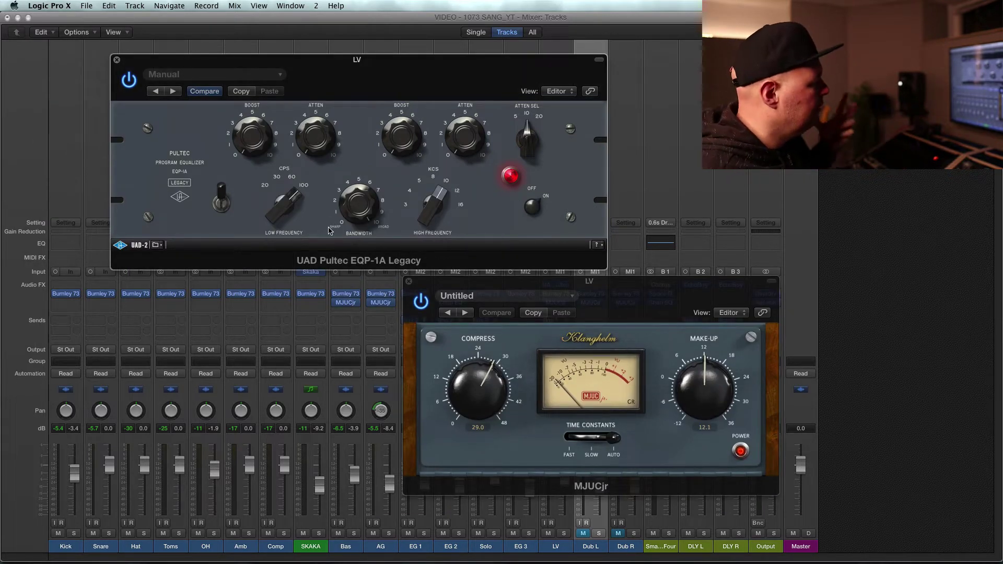
Set MJUCjr's compression to 28.9 and make-up to 14.6, and compare the vocal with the compressor off and on.
drag(468, 389, 471, 393)
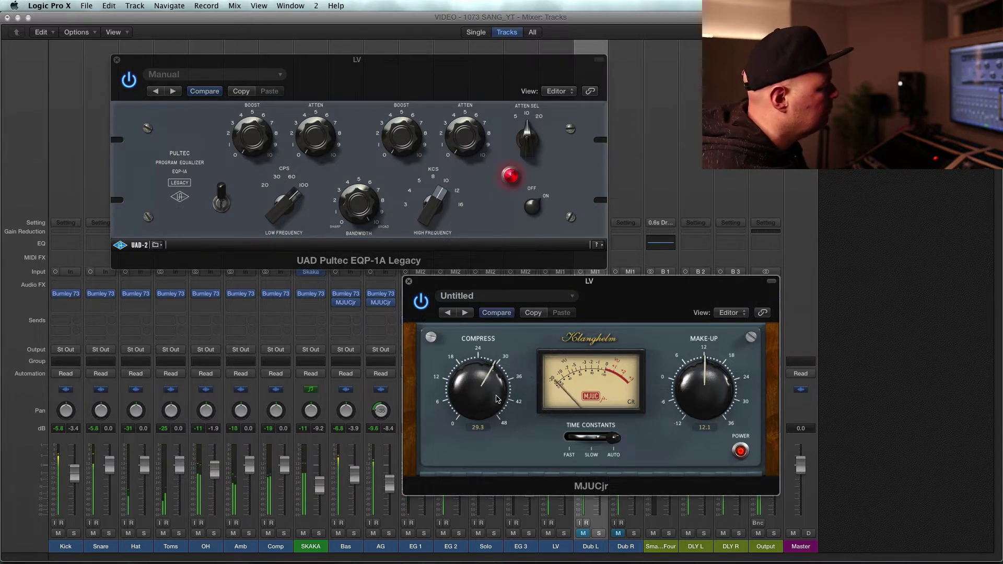
drag(719, 392, 717, 380)
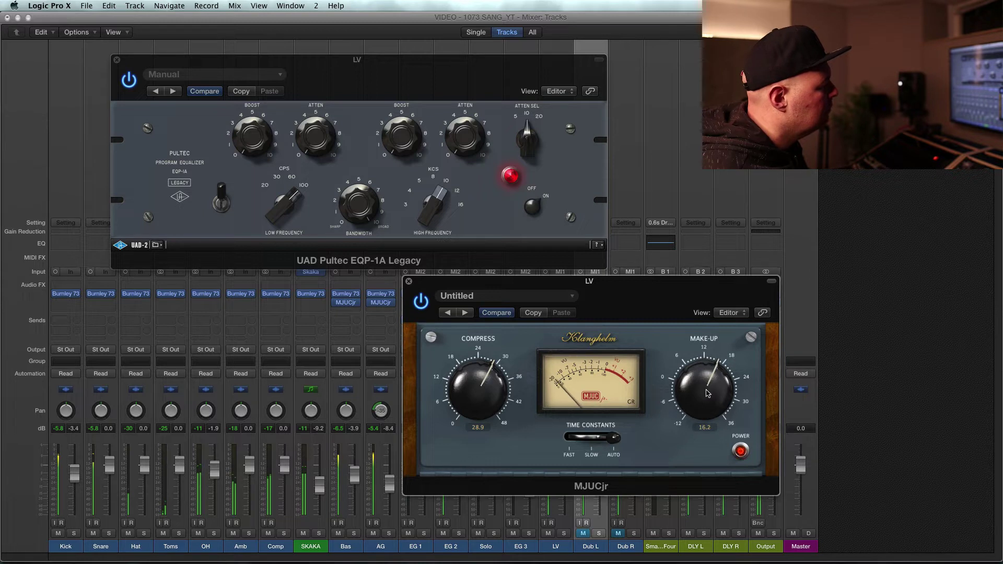
drag(620, 315, 584, 322)
click(702, 458)
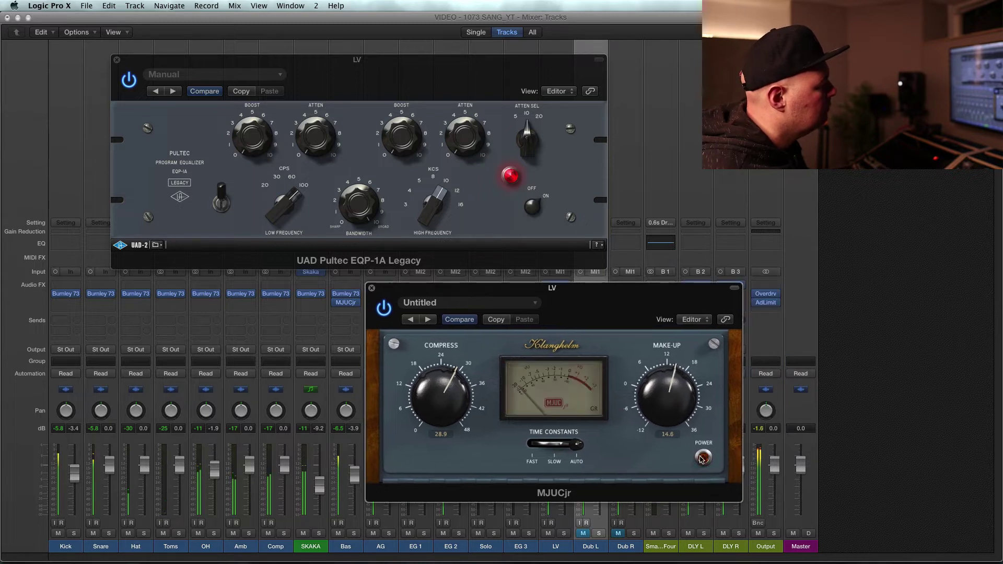
click(703, 458)
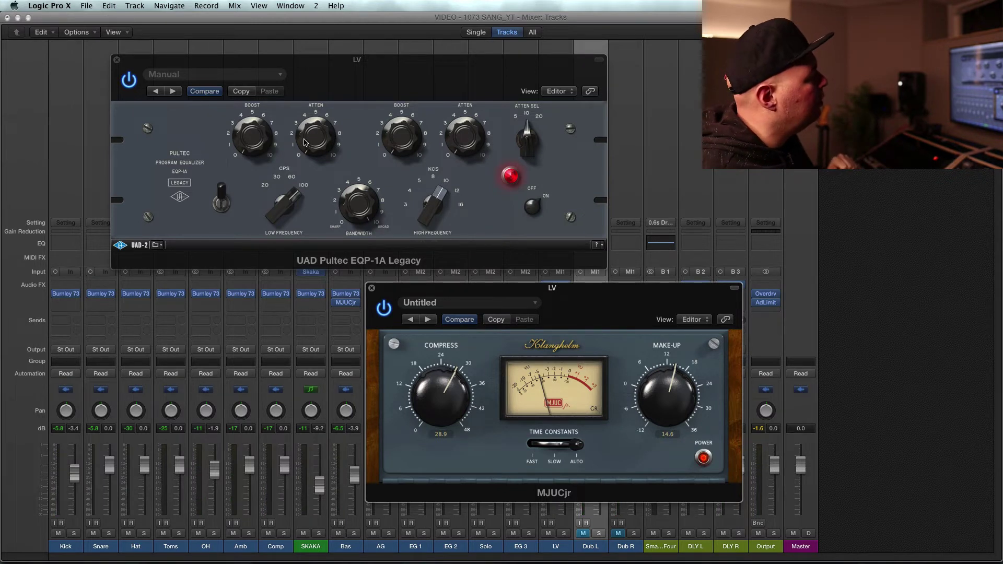
Fine-tune the Pultec's low-frequency attenuation and raise the LV channel fader to -4.6 dB.
drag(305, 142, 306, 135)
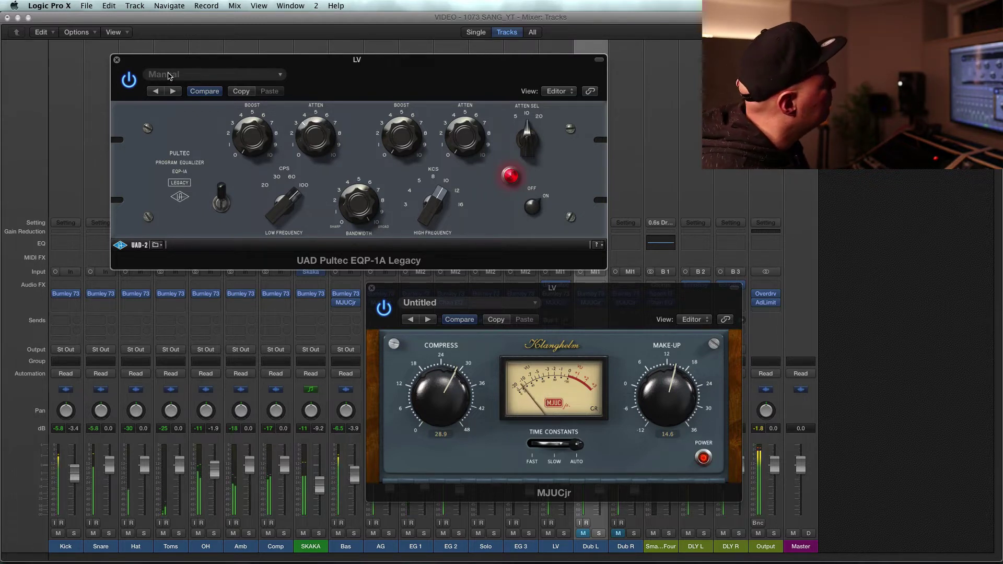
drag(171, 66, 184, 54)
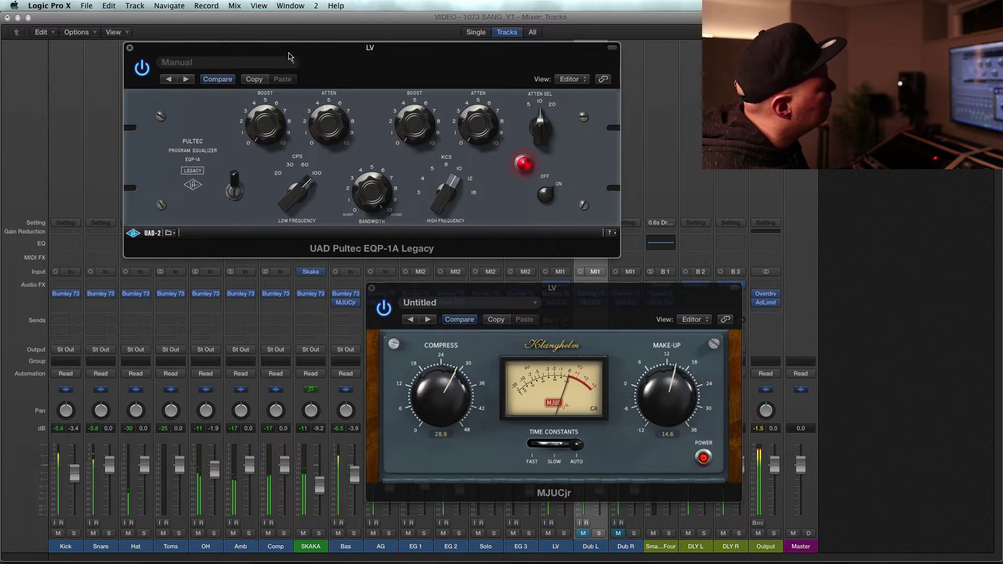
drag(289, 56, 256, 45)
drag(531, 288, 538, 154)
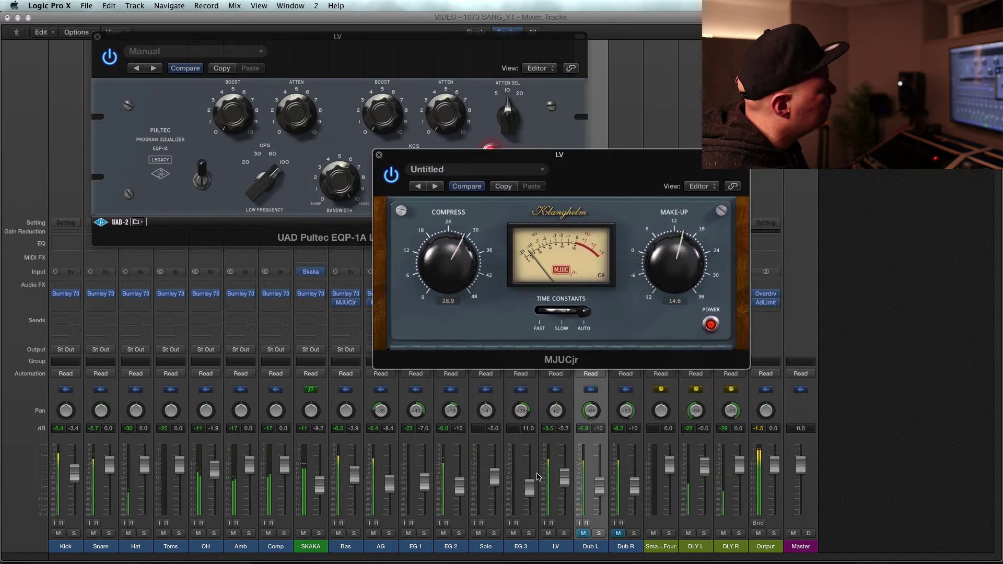
drag(563, 480, 565, 478)
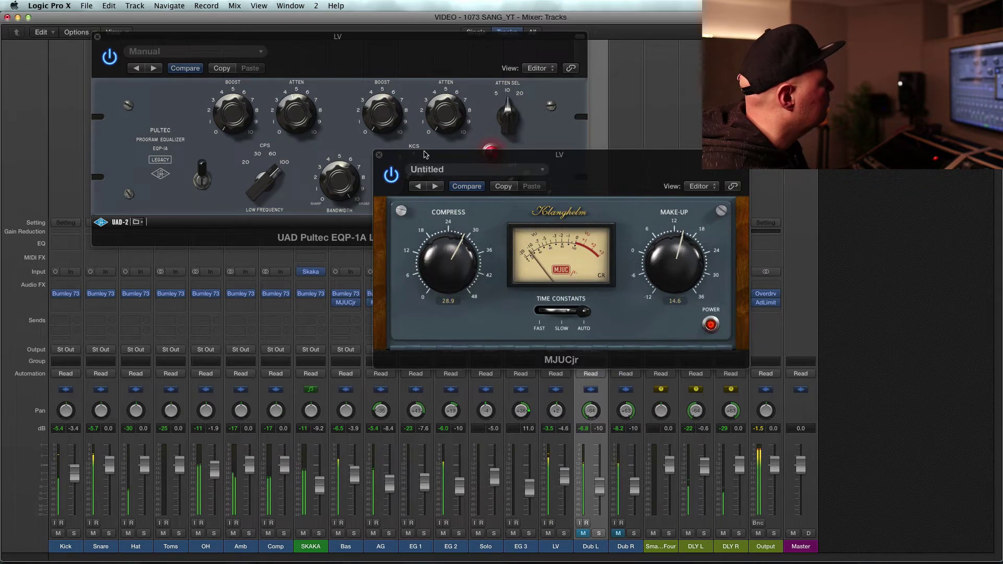
Turn the Pultec's high-frequency selector to 16 KCS and resume playback.
drag(425, 155, 404, 221)
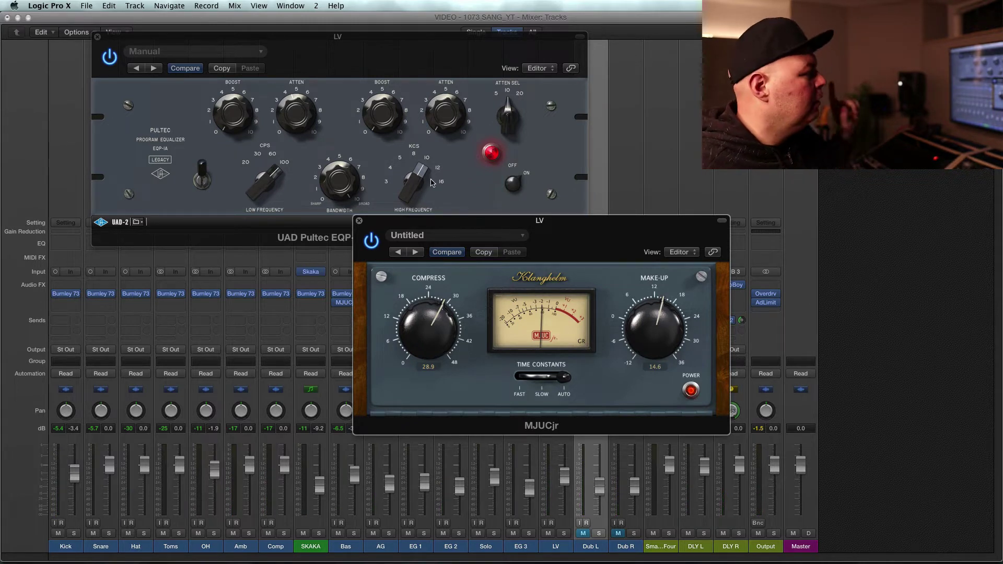
drag(337, 186, 343, 187)
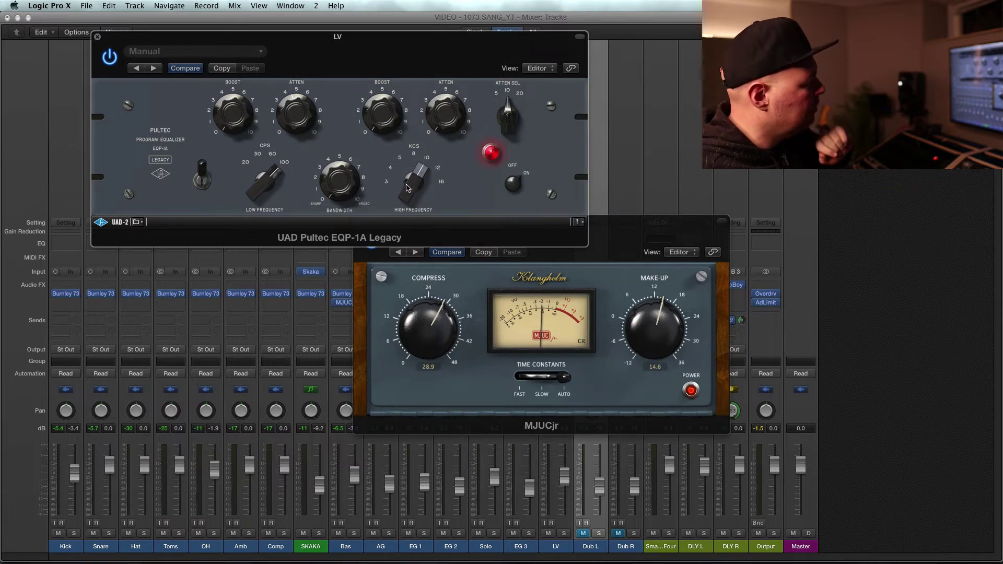
drag(410, 186, 426, 138)
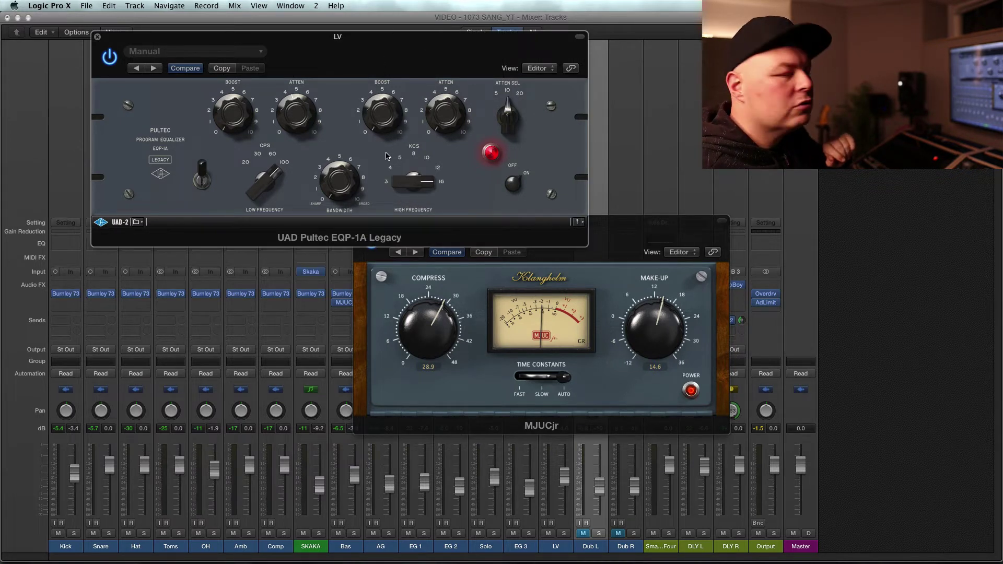
key(space)
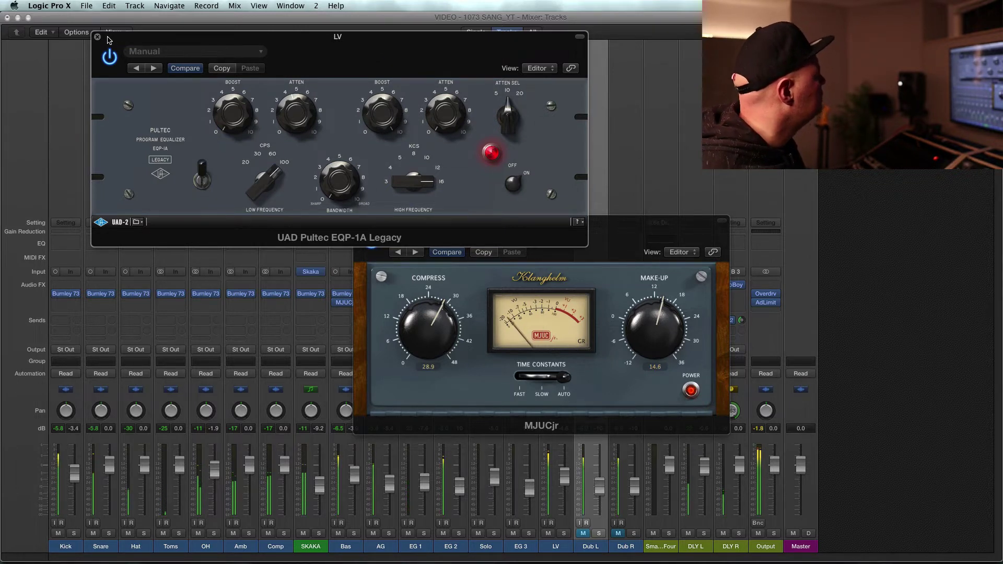
Close the Pultec EQ window and lower the LV channel fader to -5.9 dB.
key(super+w)
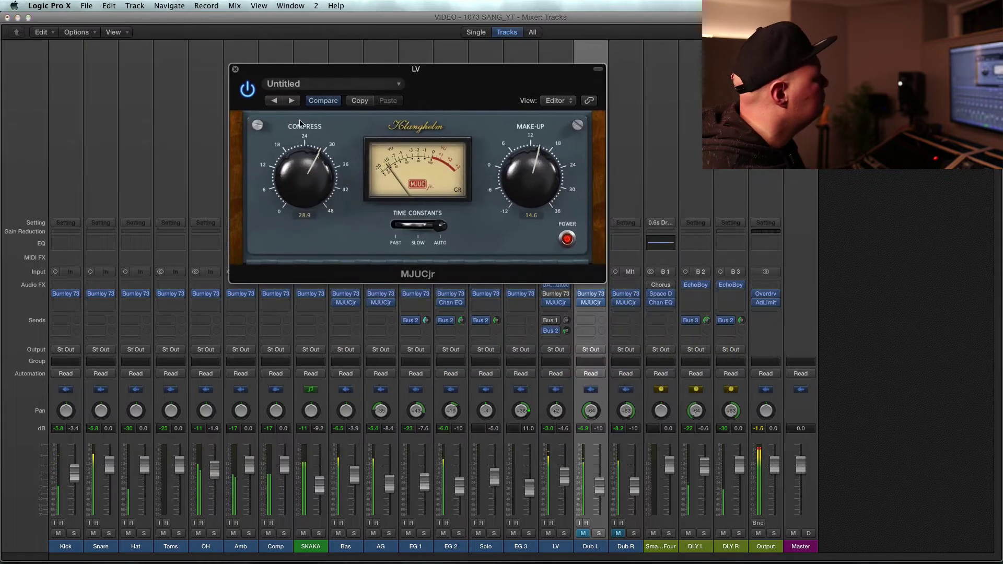
click(564, 478)
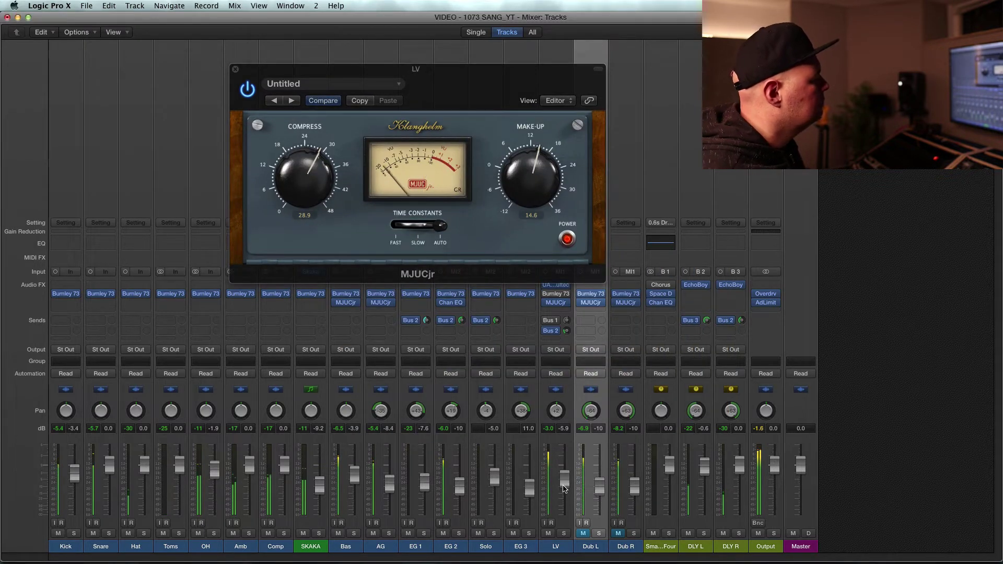
Raise the LV channel fader to -3.3 dB and reopen the channel's Pultec EQ, arranging it clear of the MJUCjr window.
drag(564, 486, 566, 478)
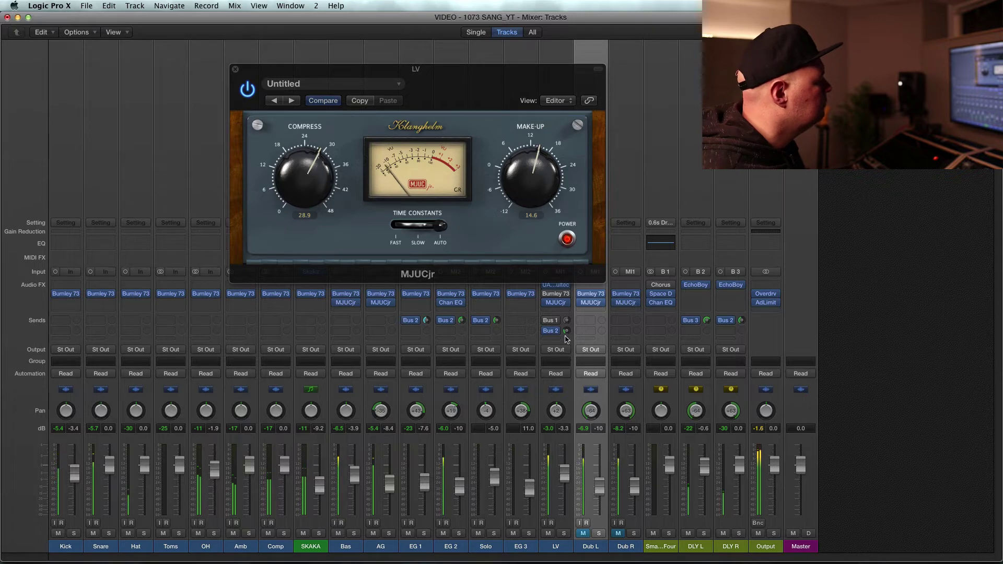
click(556, 284)
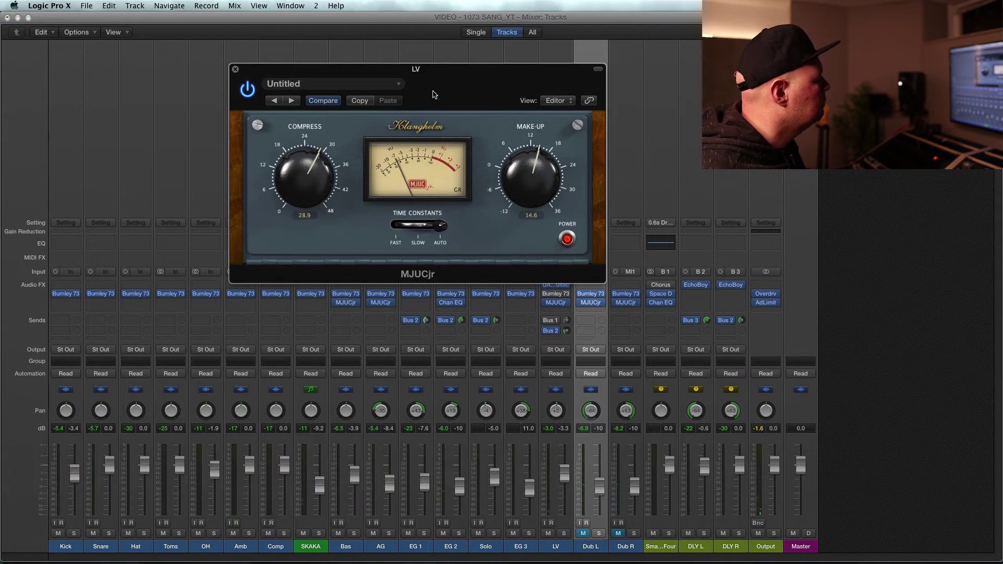
drag(432, 94, 750, 56)
click(558, 286)
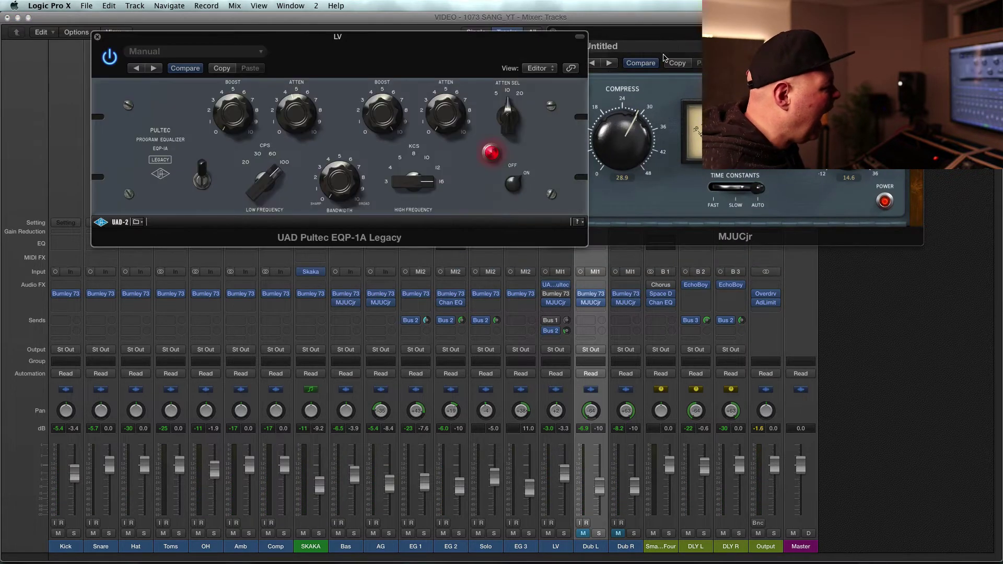
drag(511, 47, 555, 242)
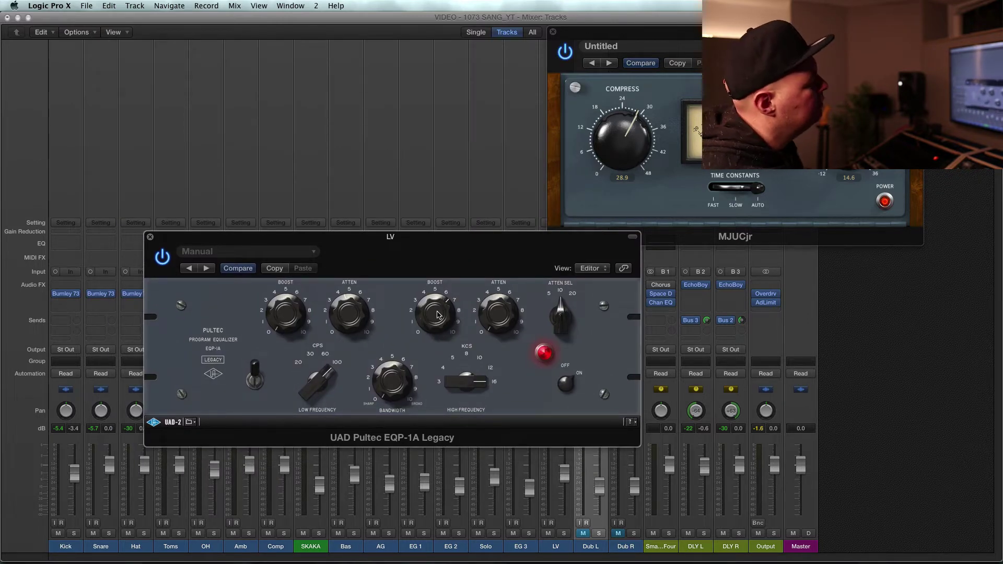
Adjust the Pultec's high-frequency boost, and close the Pultec and MJUCjr windows.
drag(438, 323, 438, 331)
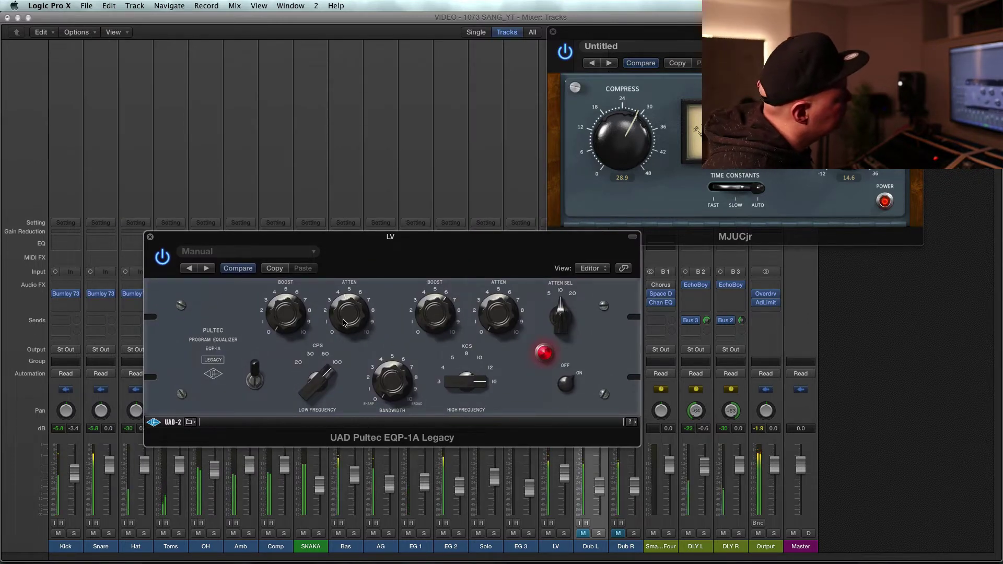
click(150, 239)
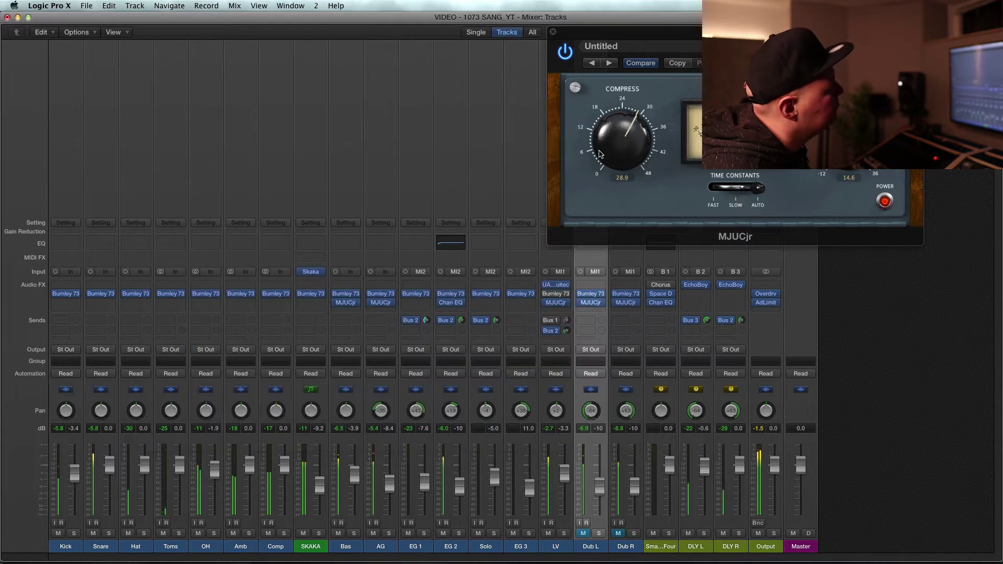
key(v)
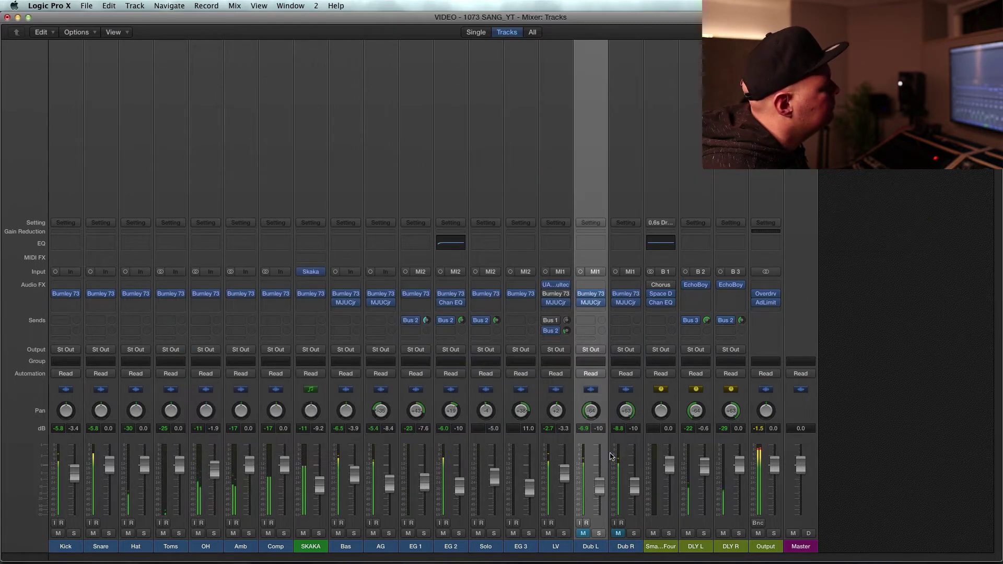
Solo the LV channel and reopen its Pultec EQ to fine-tune the low-frequency attenuation.
click(565, 533)
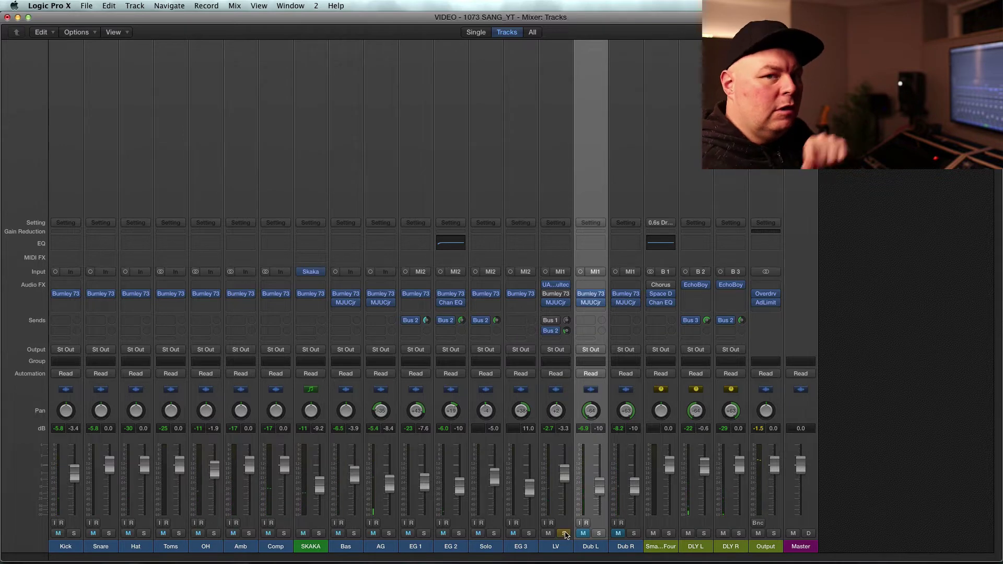
click(555, 288)
drag(472, 235, 487, 219)
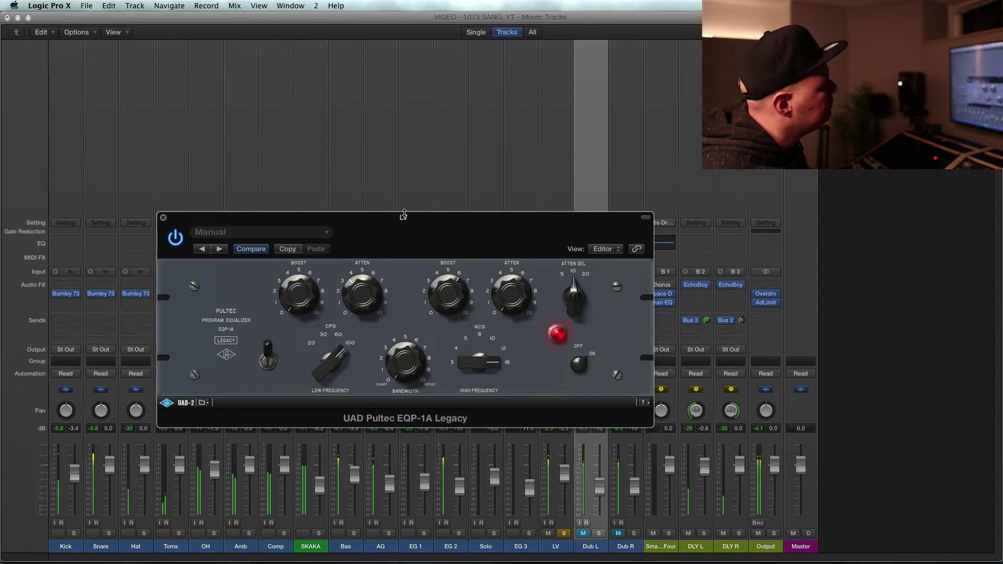
drag(404, 214, 403, 206)
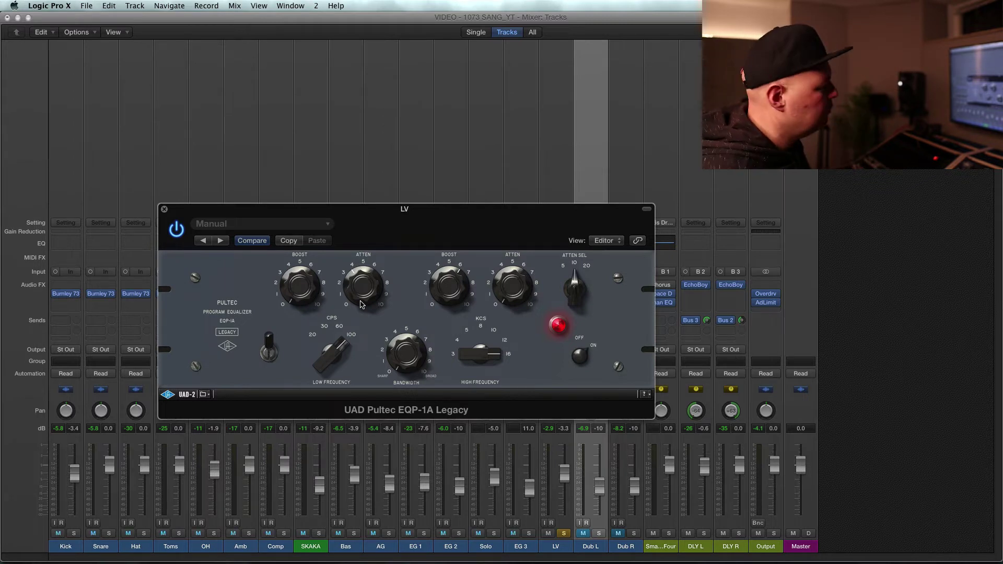
drag(465, 365, 481, 386)
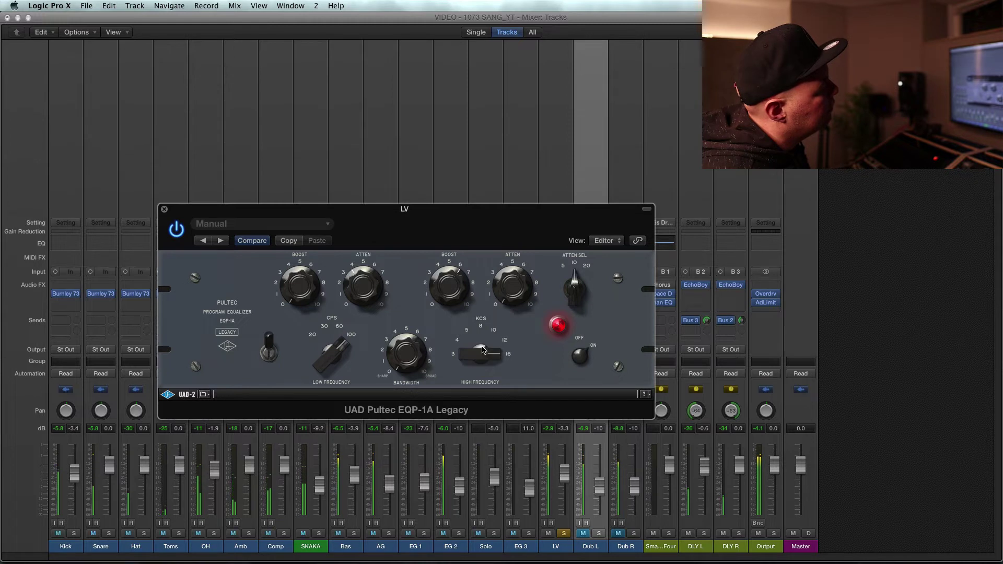
drag(369, 291, 372, 284)
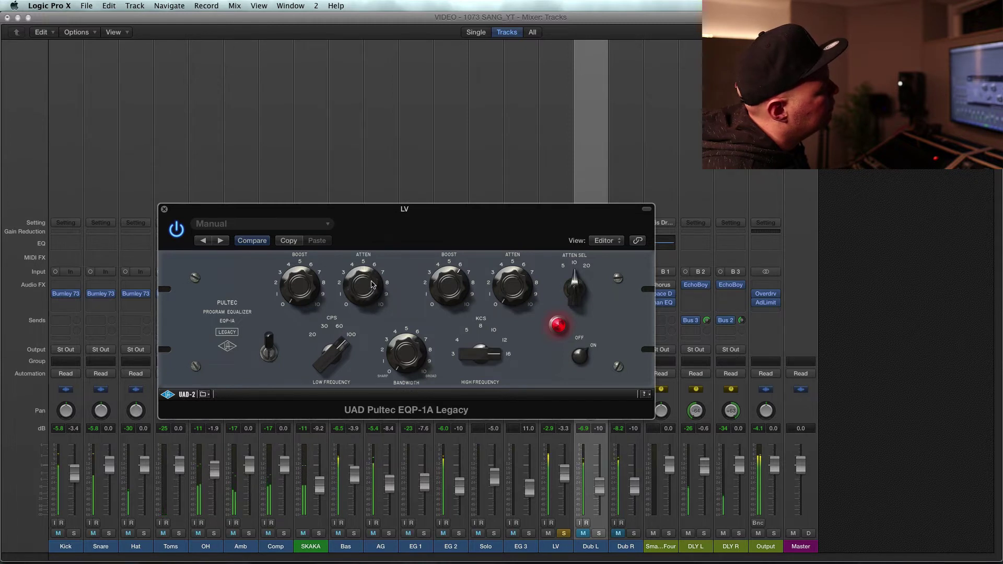
drag(369, 208, 376, 162)
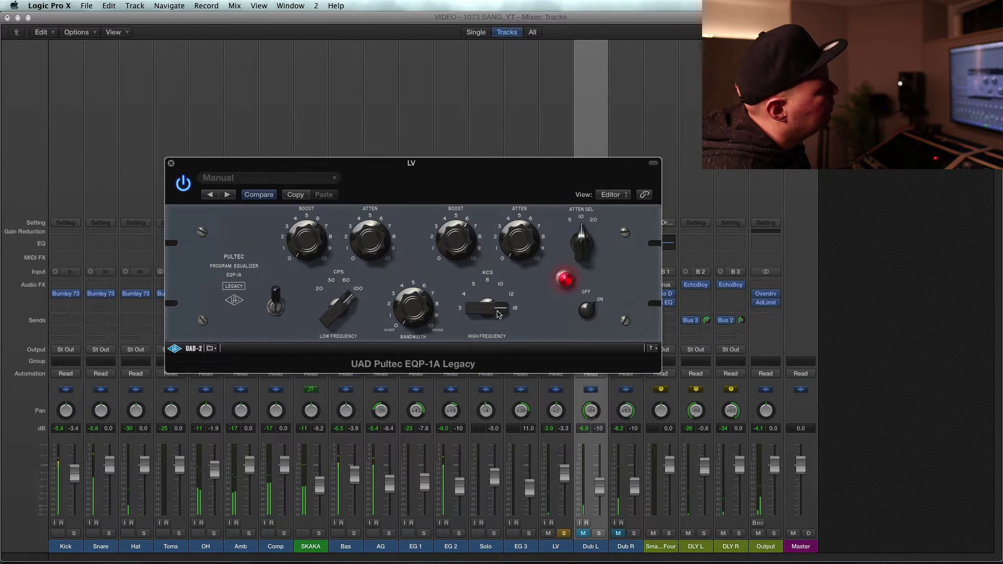
Try the Pultec's high-frequency selector at 10, 8 and 12 KCS, return it to 16 KCS, and close the EQ after listening.
drag(498, 313, 497, 292)
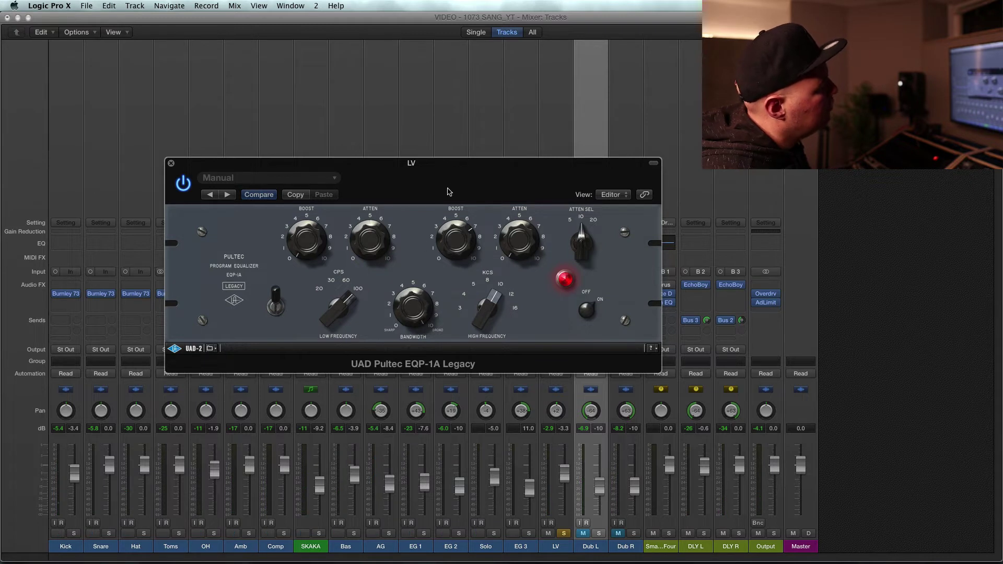
drag(411, 307, 412, 293)
drag(491, 314, 490, 328)
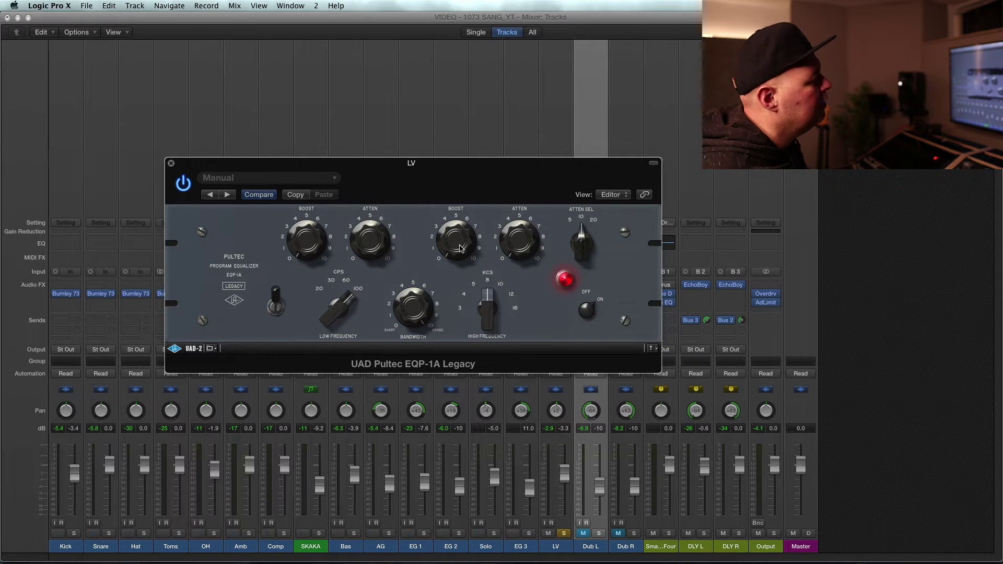
drag(461, 248, 463, 233)
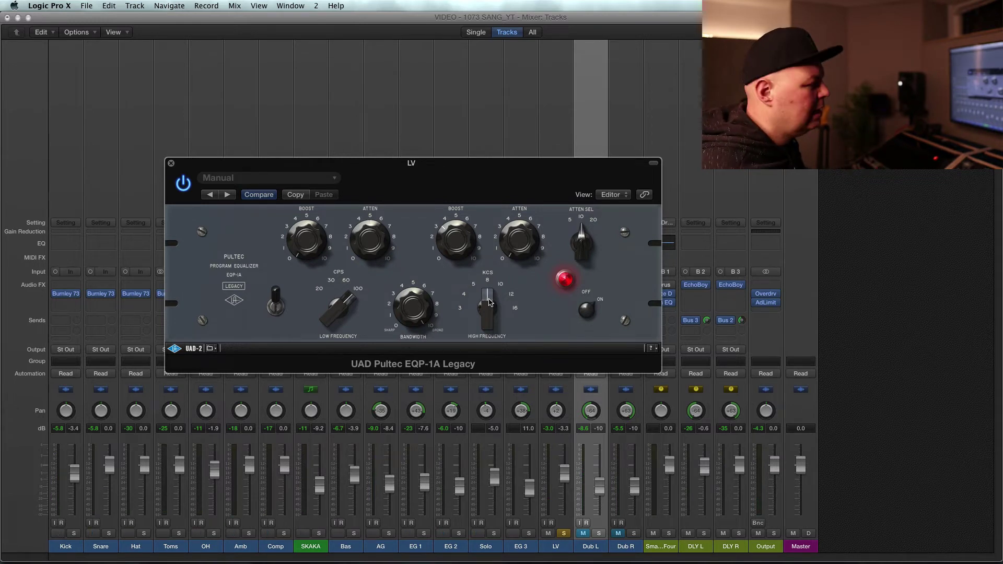
drag(490, 302, 496, 272)
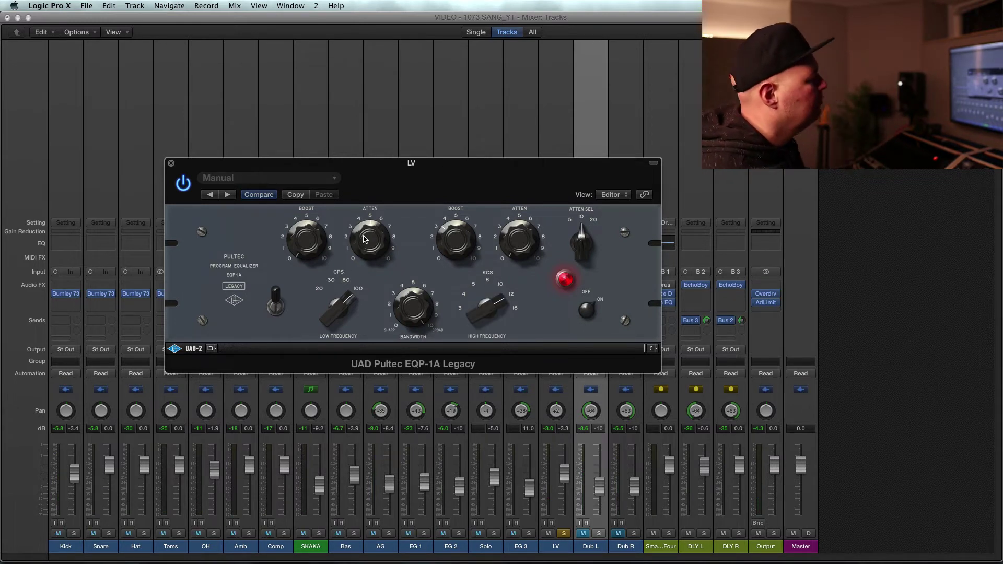
drag(368, 241, 370, 257)
drag(485, 309, 458, 263)
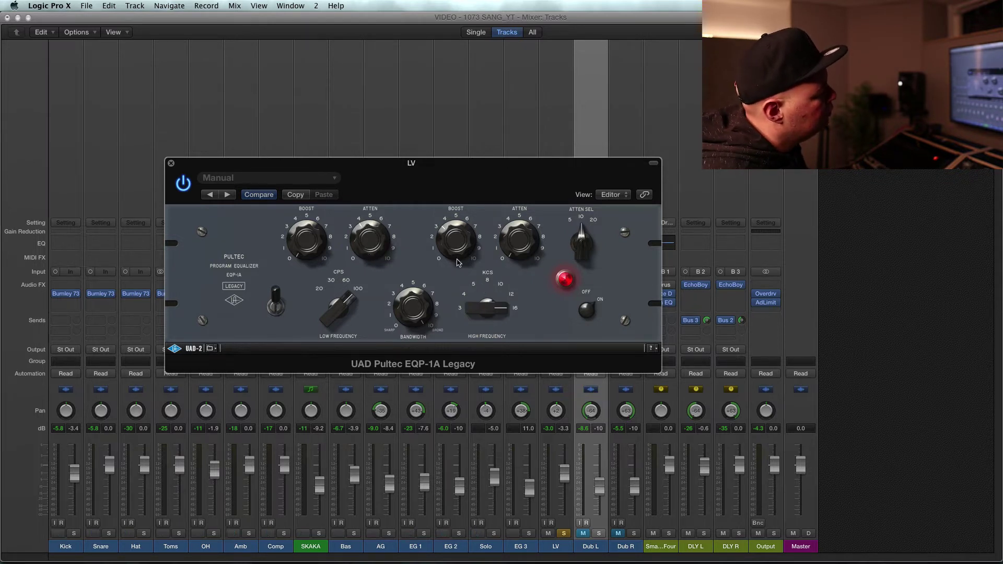
key(space)
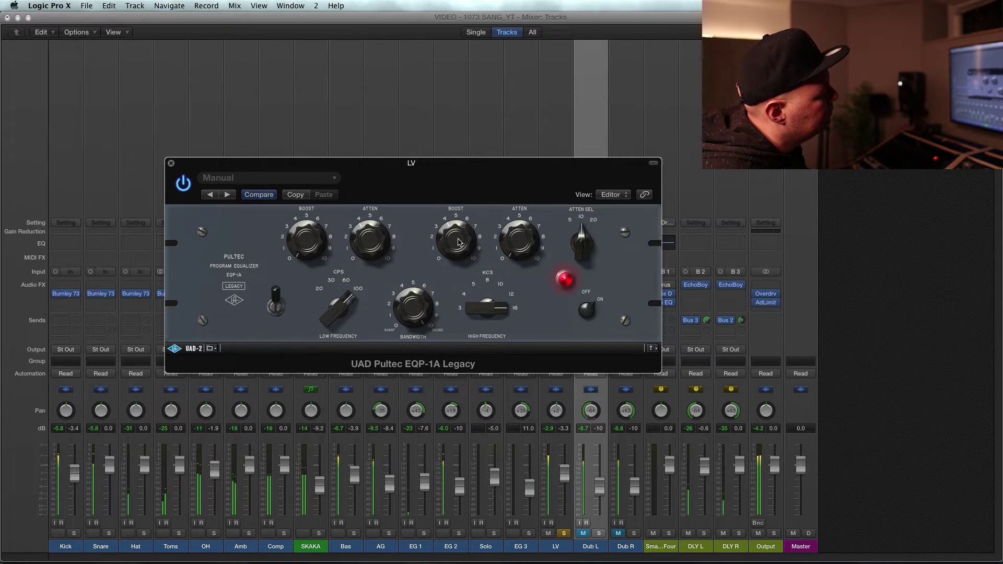
click(170, 163)
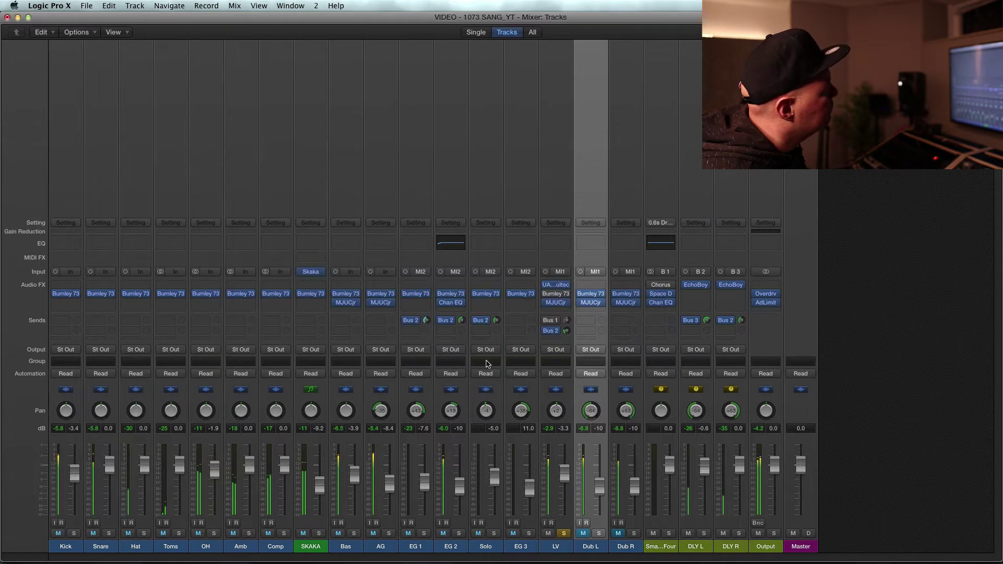
Switch on the LV channel's Burnley 73 EQ, adjust its mid band and set the high-pass filter to 50.
click(555, 294)
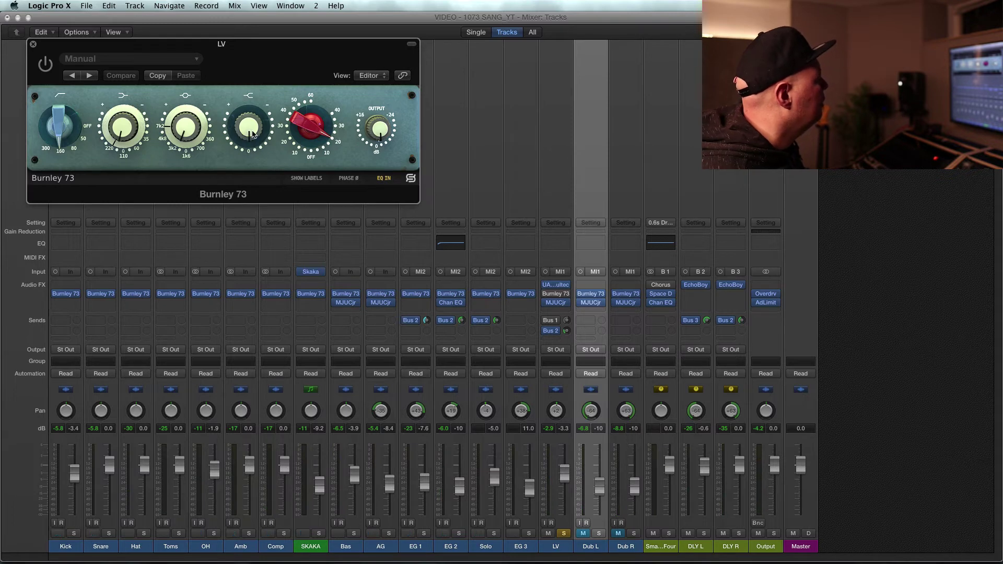
drag(191, 137, 201, 168)
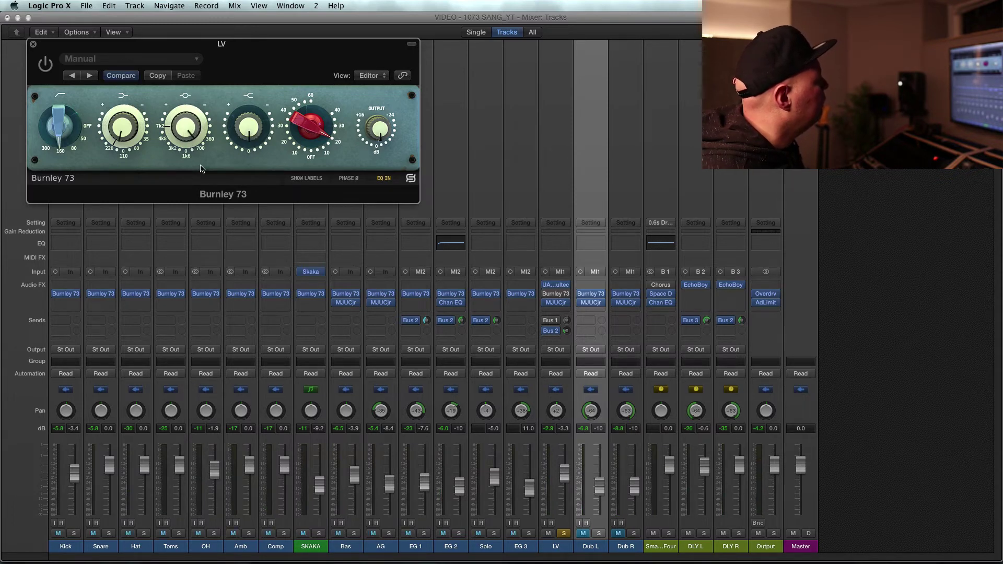
key(space)
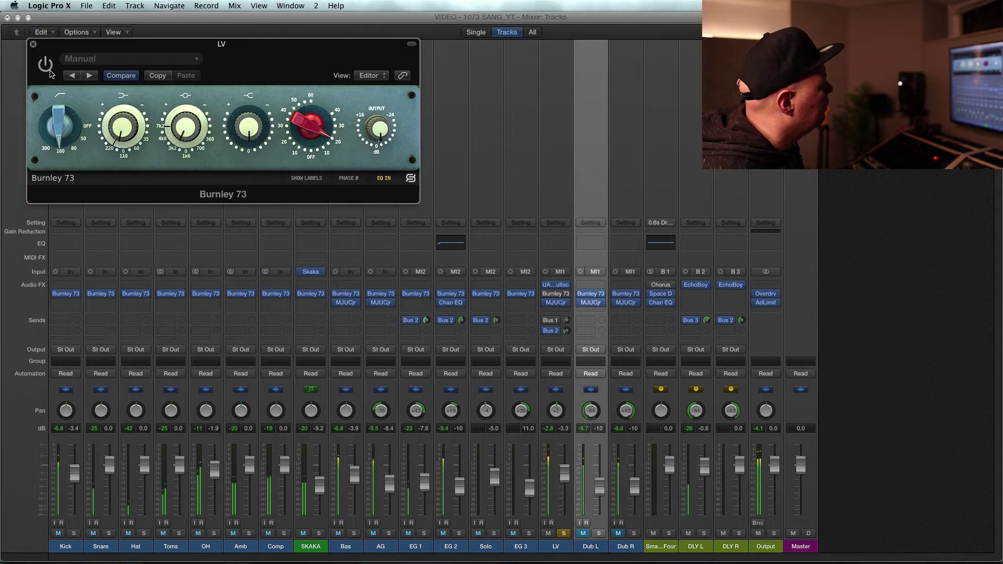
click(45, 63)
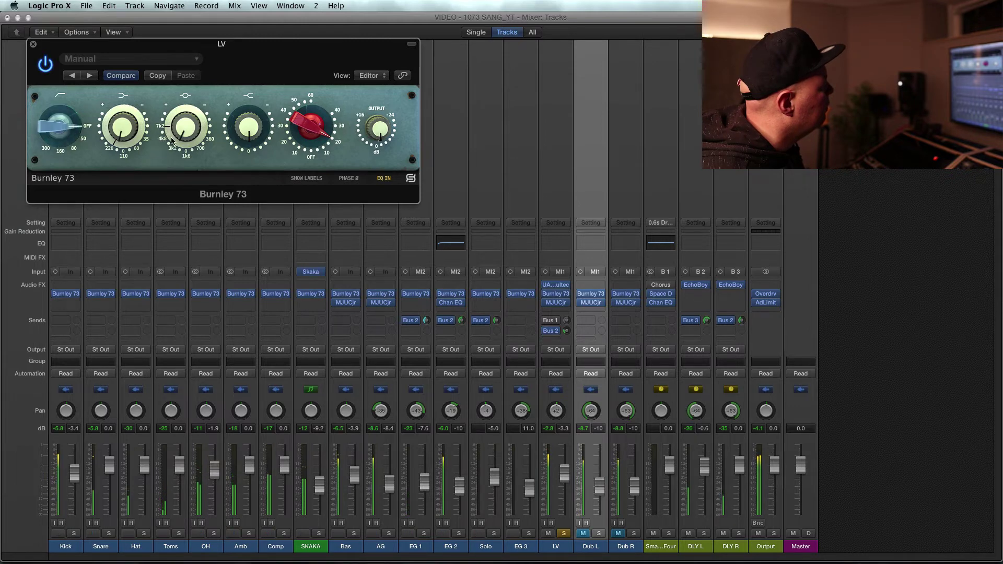
mouse_move(184, 157)
mouse_down()
mouse_move(185, 103)
mouse_move(191, 151)
mouse_up()
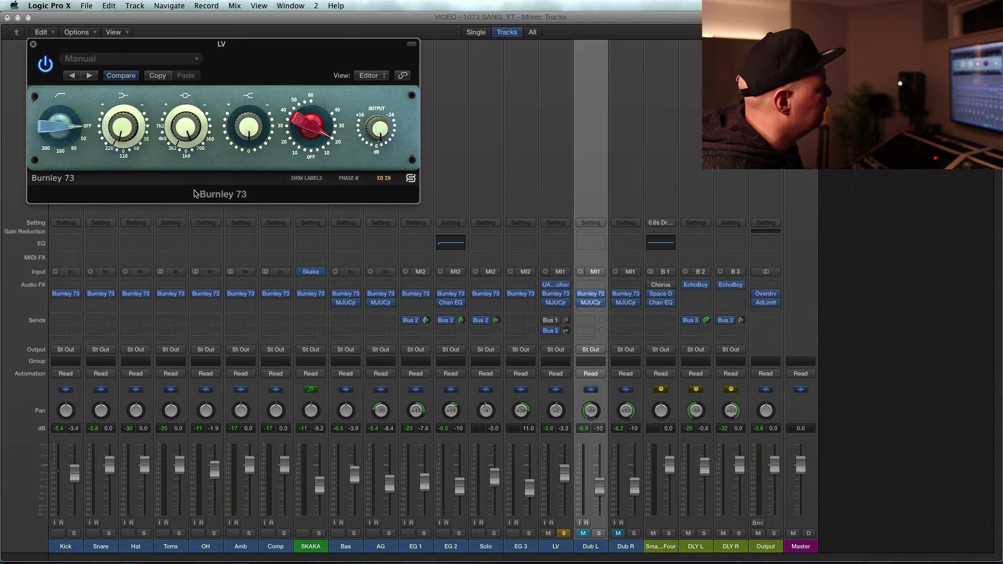
drag(58, 124, 45, 85)
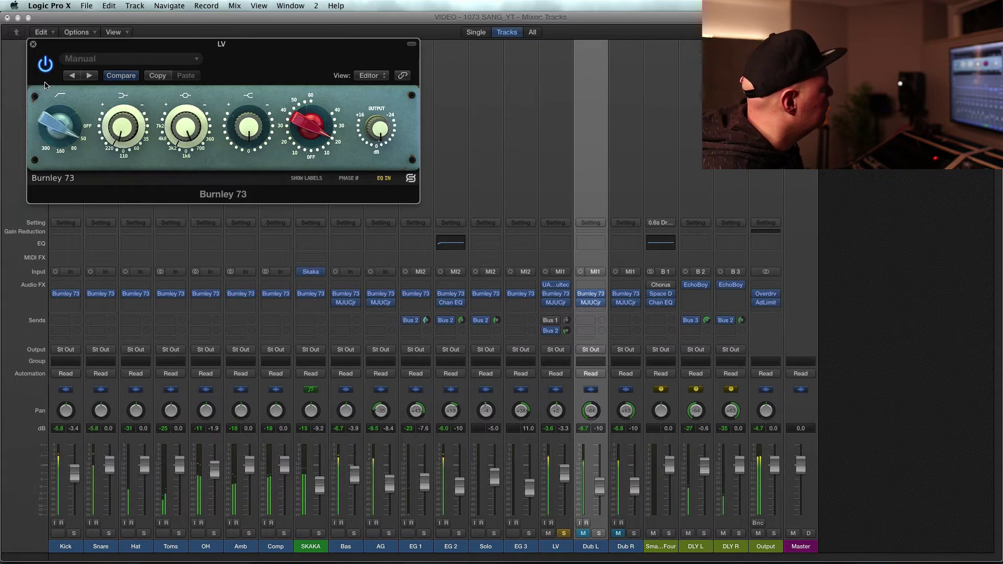
Close the Burnley 73 window, unsolo the LV channel and raise its fader to -1.9 dB.
click(33, 44)
click(563, 533)
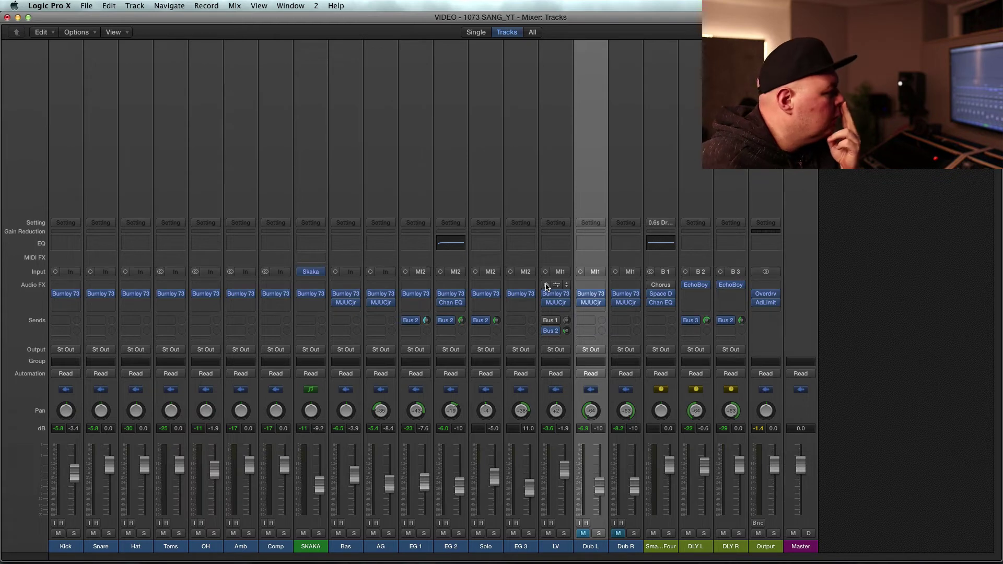
Compare the vocal in the full mix with the LV channel's Pultec EQ bypassed and switched on.
click(554, 285)
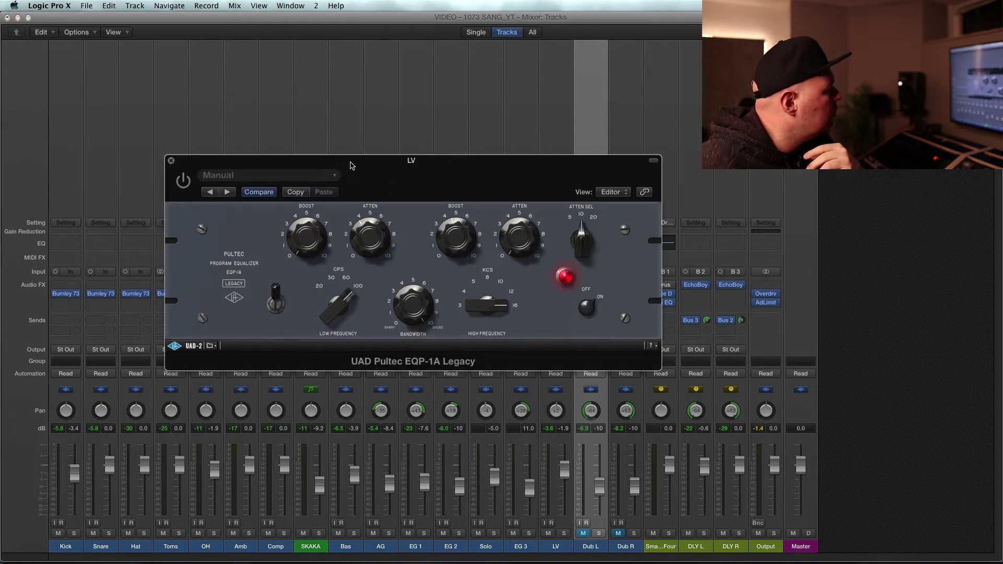
click(171, 160)
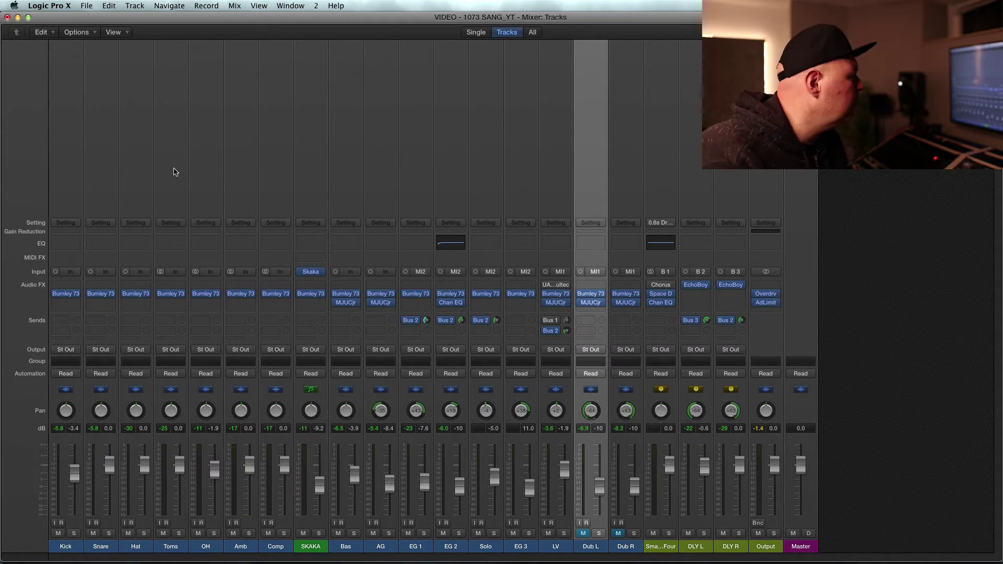
key(space)
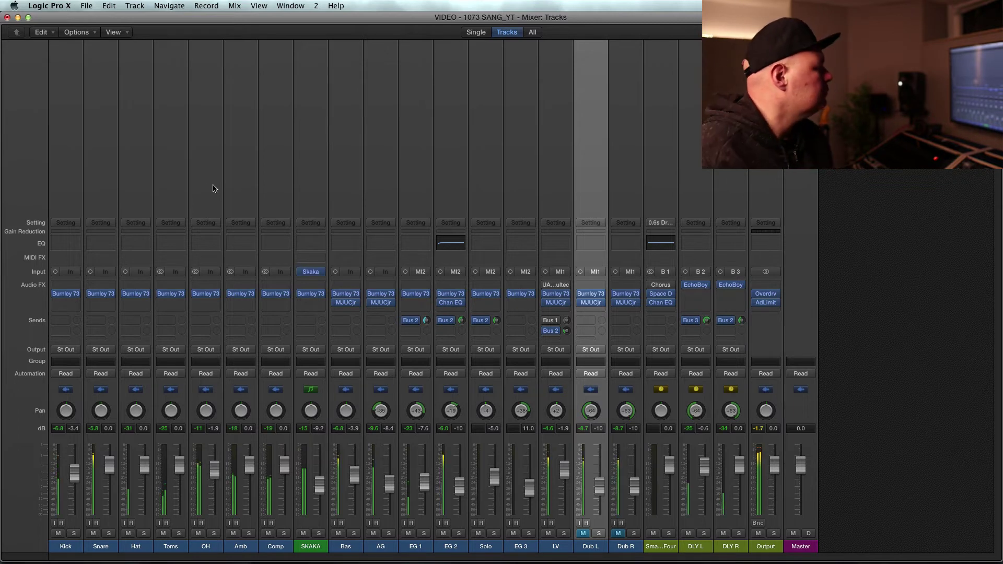
mouse_move(548, 287)
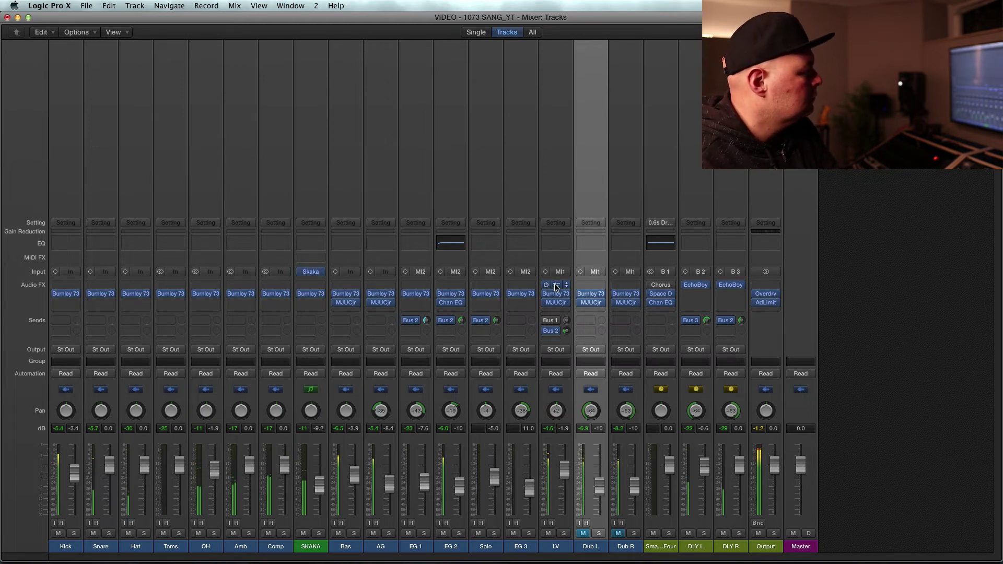
click(556, 286)
drag(474, 251, 467, 254)
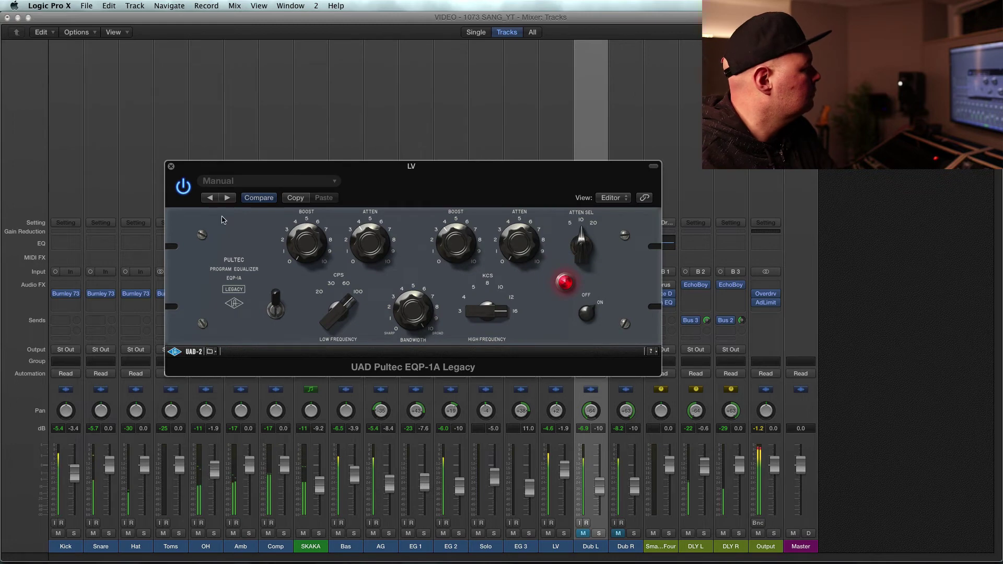
click(170, 167)
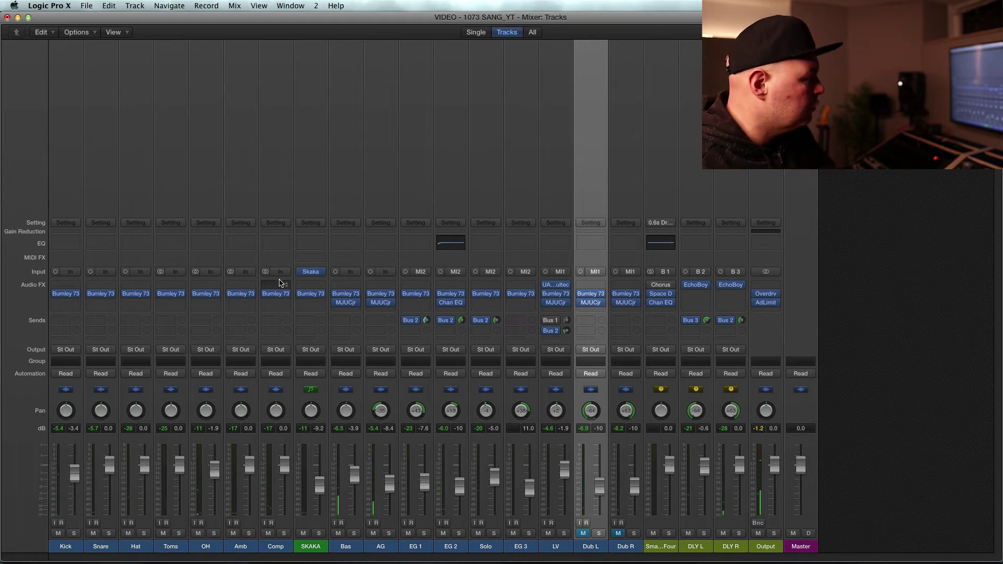
key(space)
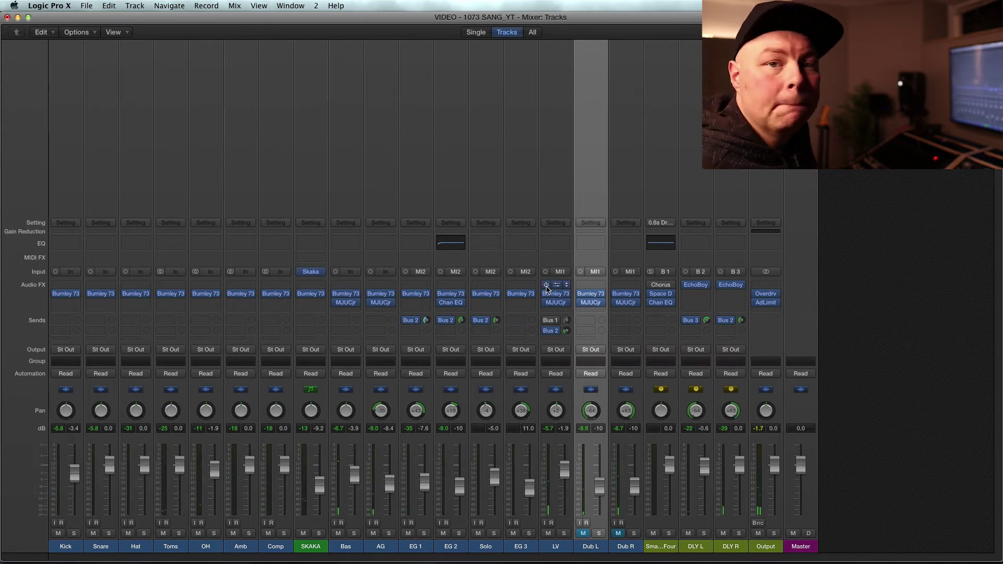
key(space)
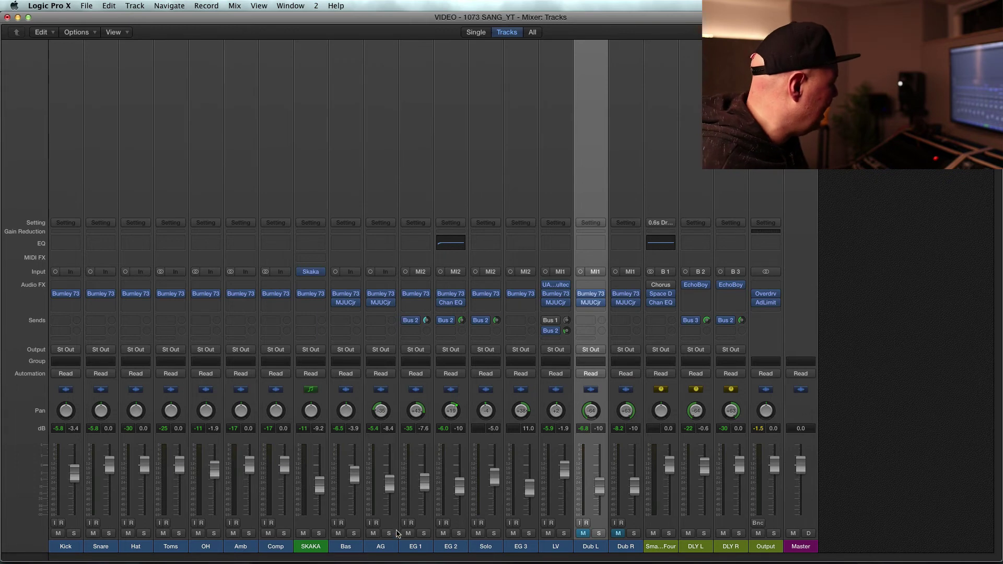
On the soloed AG channel, bypass the Burnley 73 and copy the LV channel's Pultec EQ into the slot above it.
click(370, 294)
key(space)
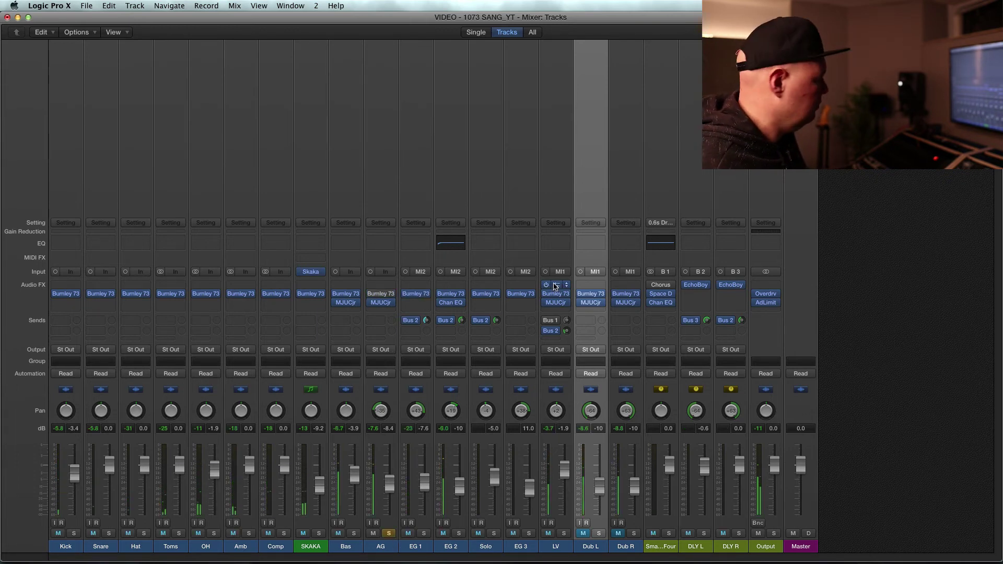
drag(556, 285, 381, 286)
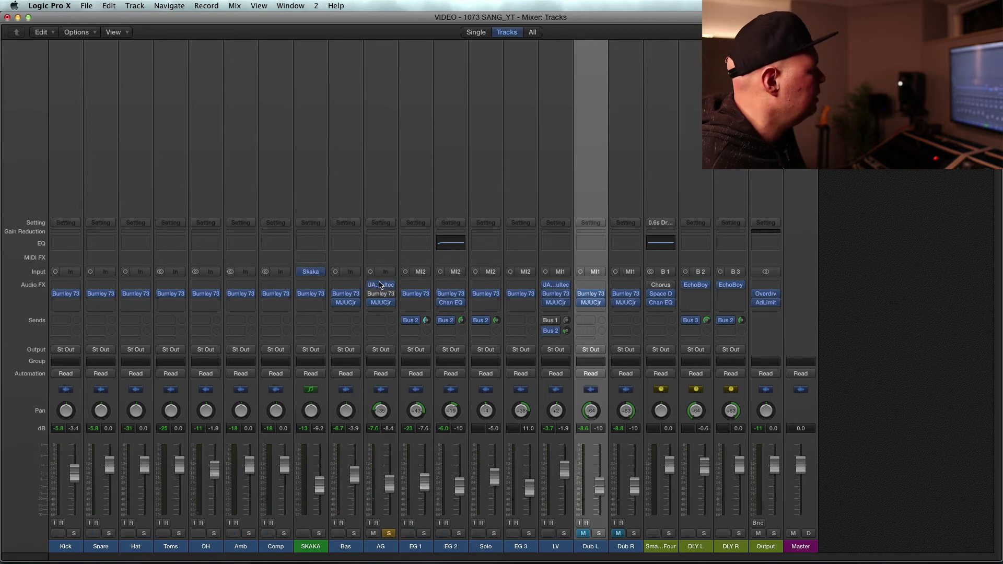
Open the AG channel's Pultec EQ and adjust its high-frequency boost and low-frequency attenuation during playback.
click(380, 285)
drag(323, 122, 322, 115)
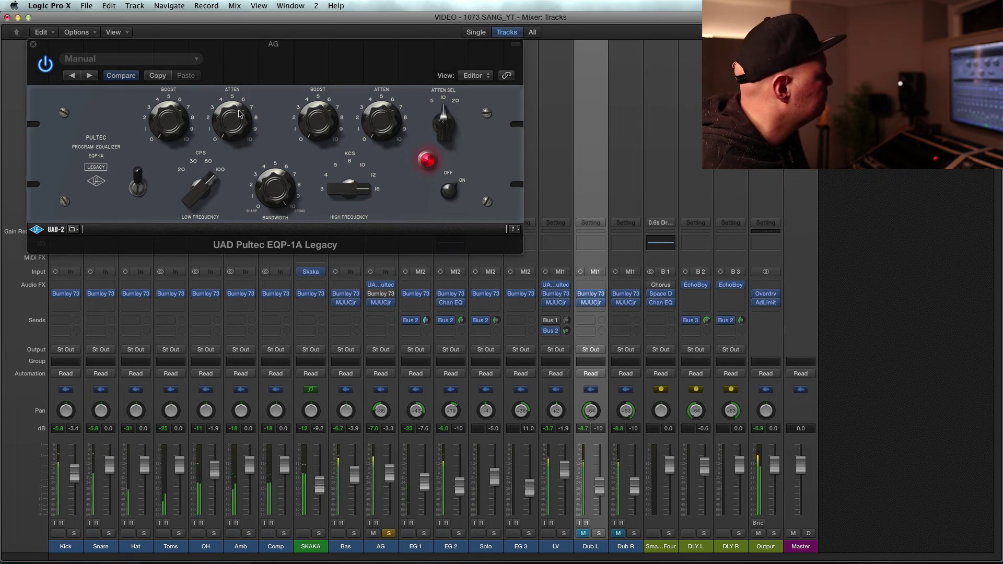
drag(239, 113, 230, 83)
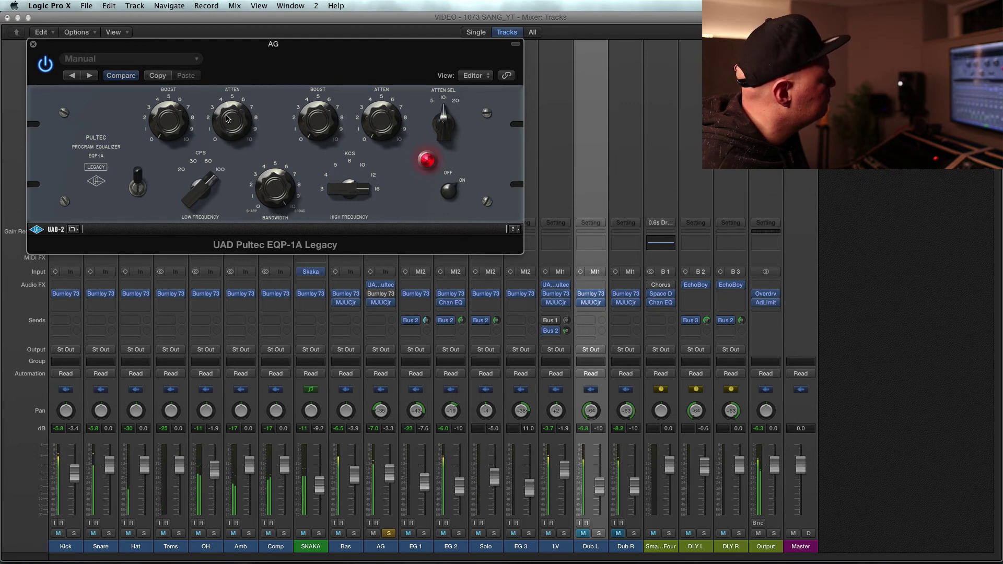
drag(272, 44, 373, 47)
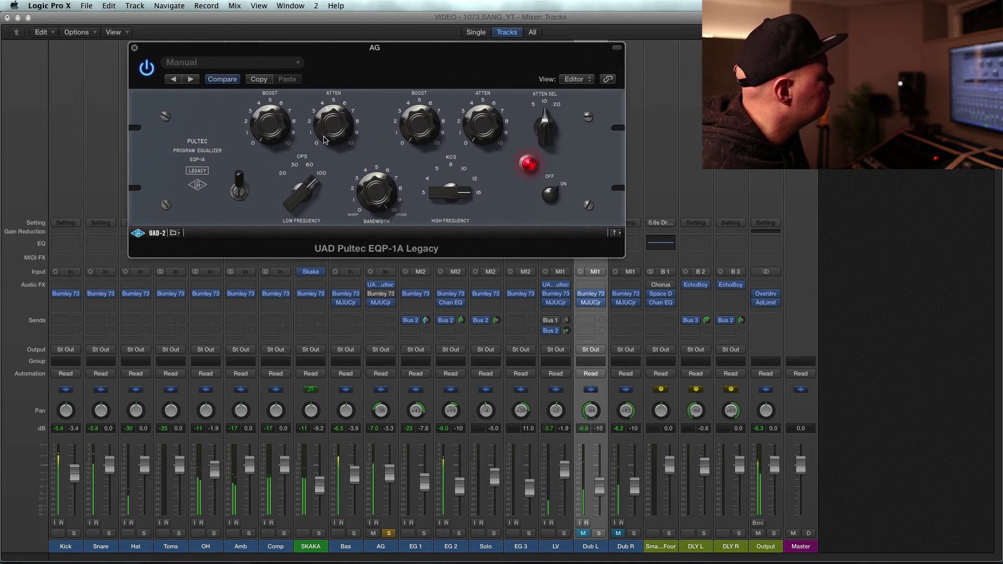
Compare the soloed acoustic guitar with the Pultec EQ-in switch off and on, leaving it on.
click(552, 198)
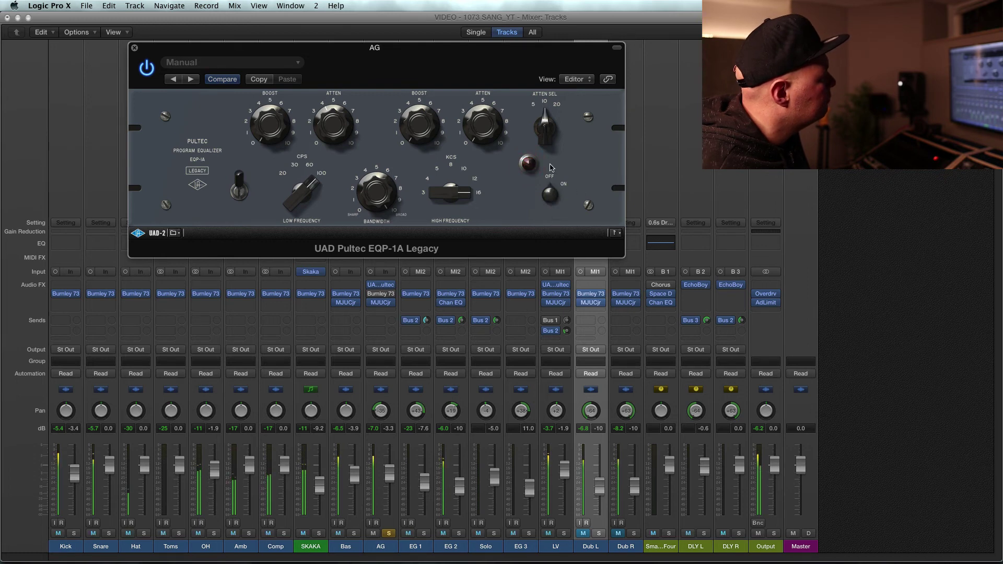
click(552, 196)
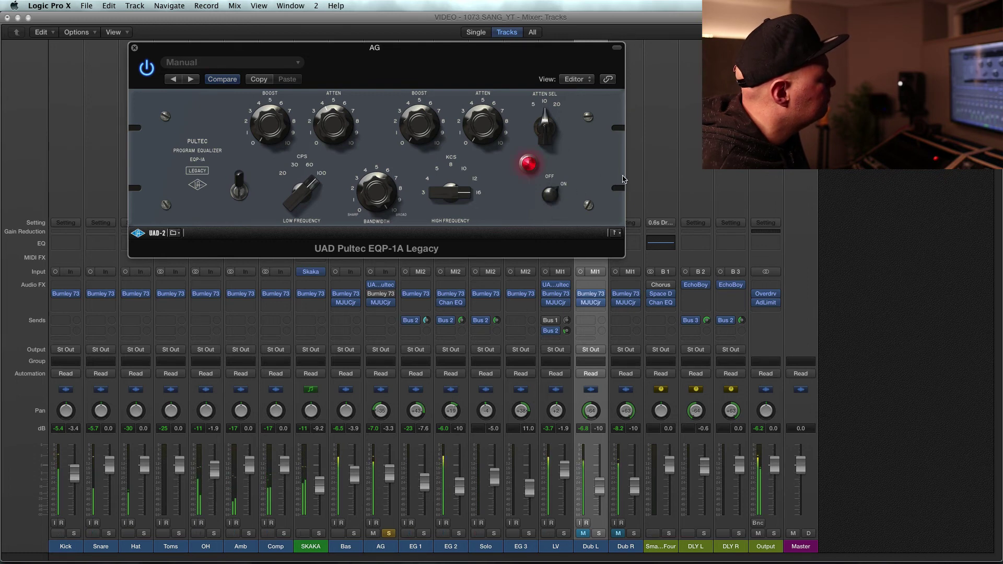
click(553, 198)
click(553, 197)
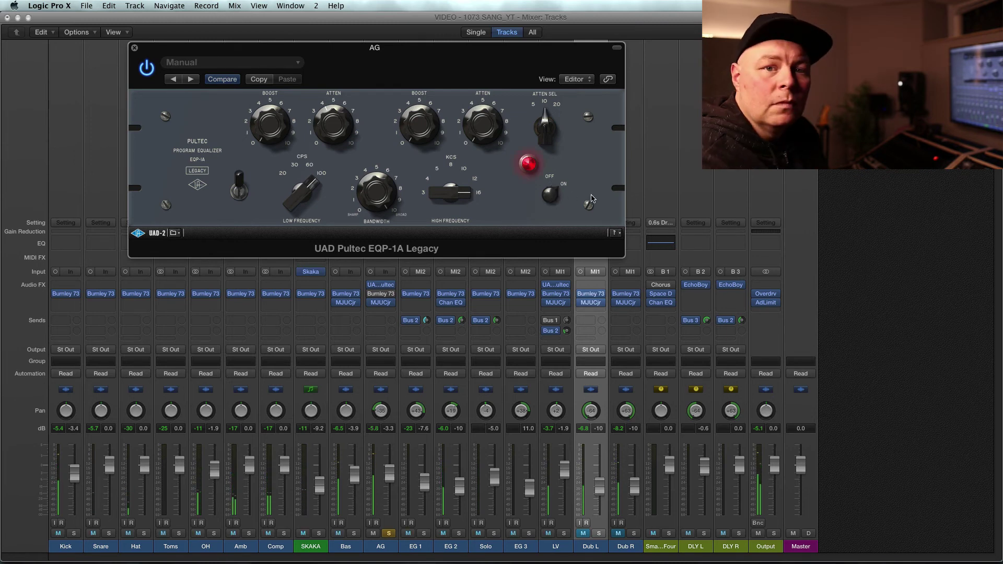